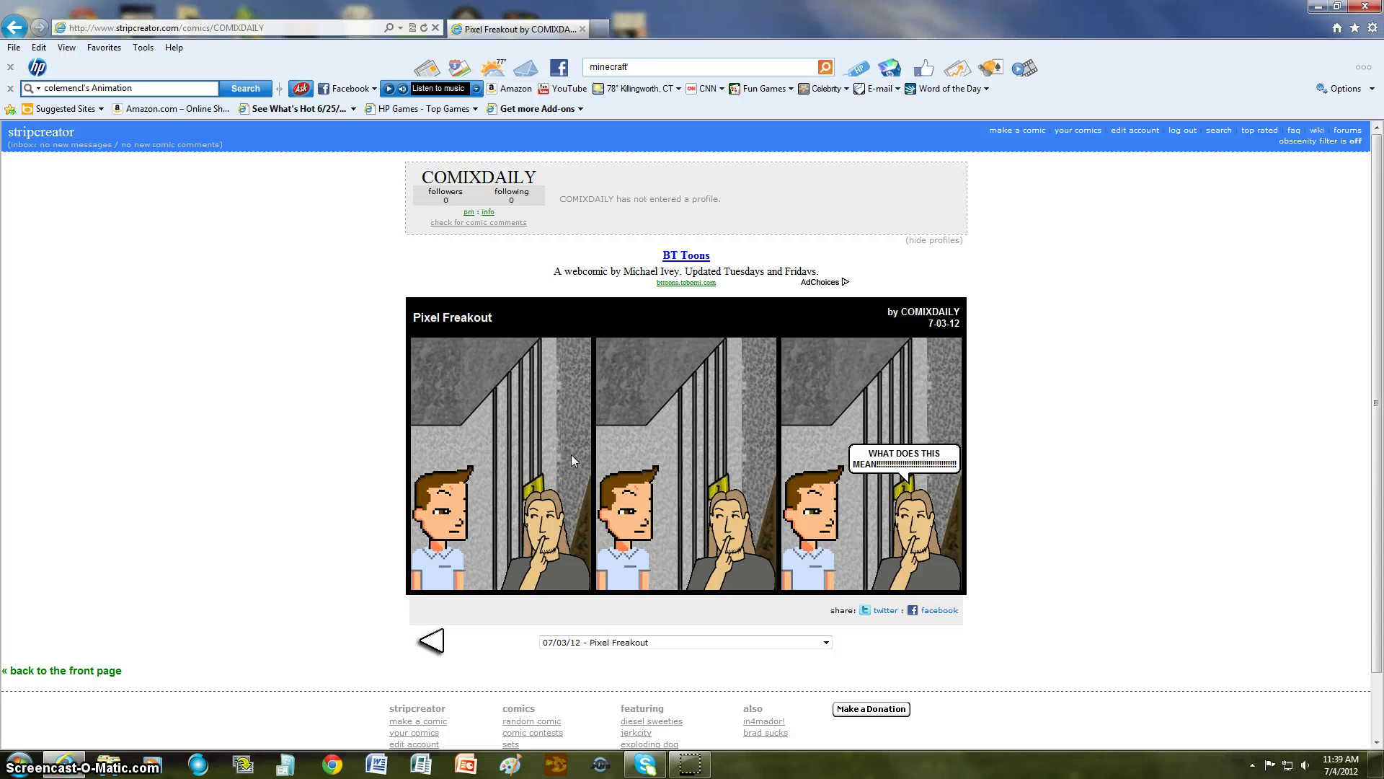
Step: Start a new comic and make panel 1's left character the kaddar2 hunter-1-r rifle hunter
{"action": "left_click", "coordinate": [1018, 135]}
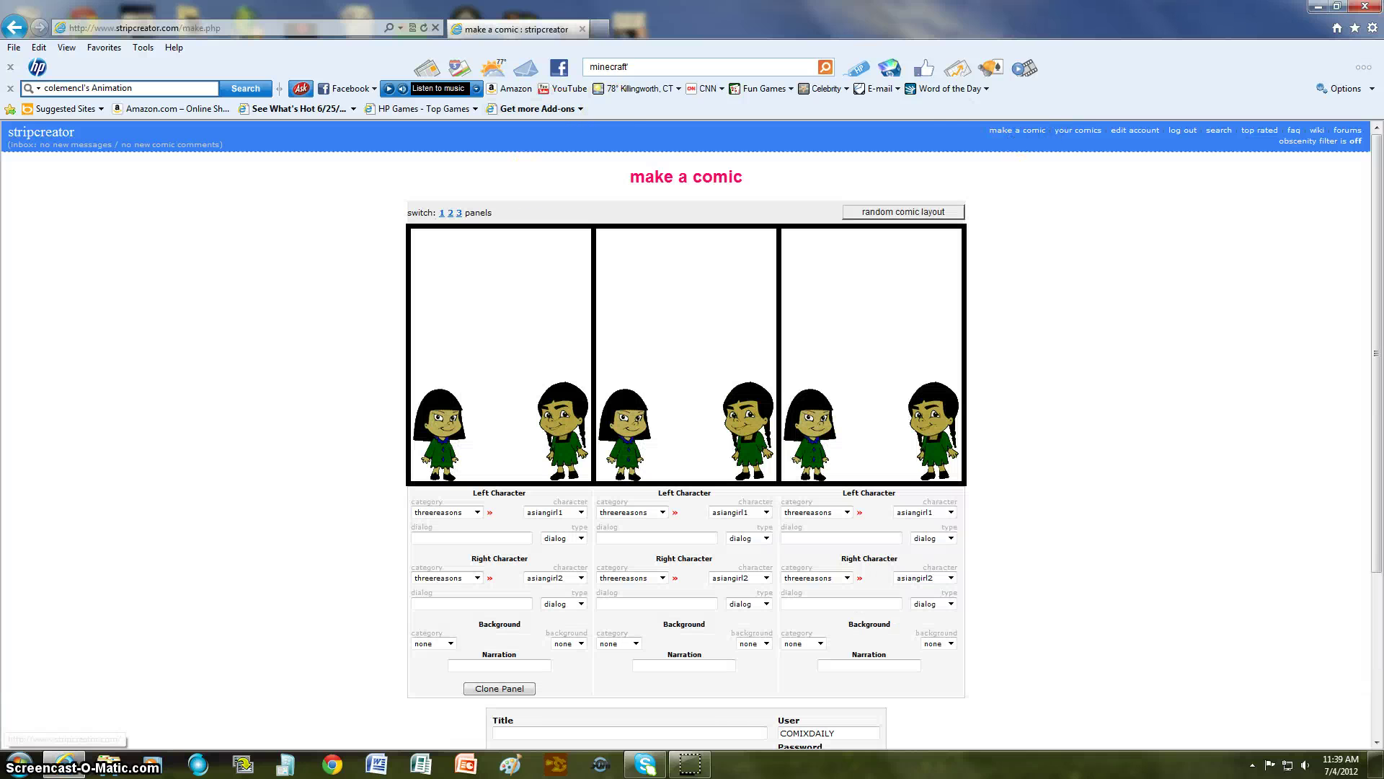
{"action": "left_click", "coordinate": [1332, 9]}
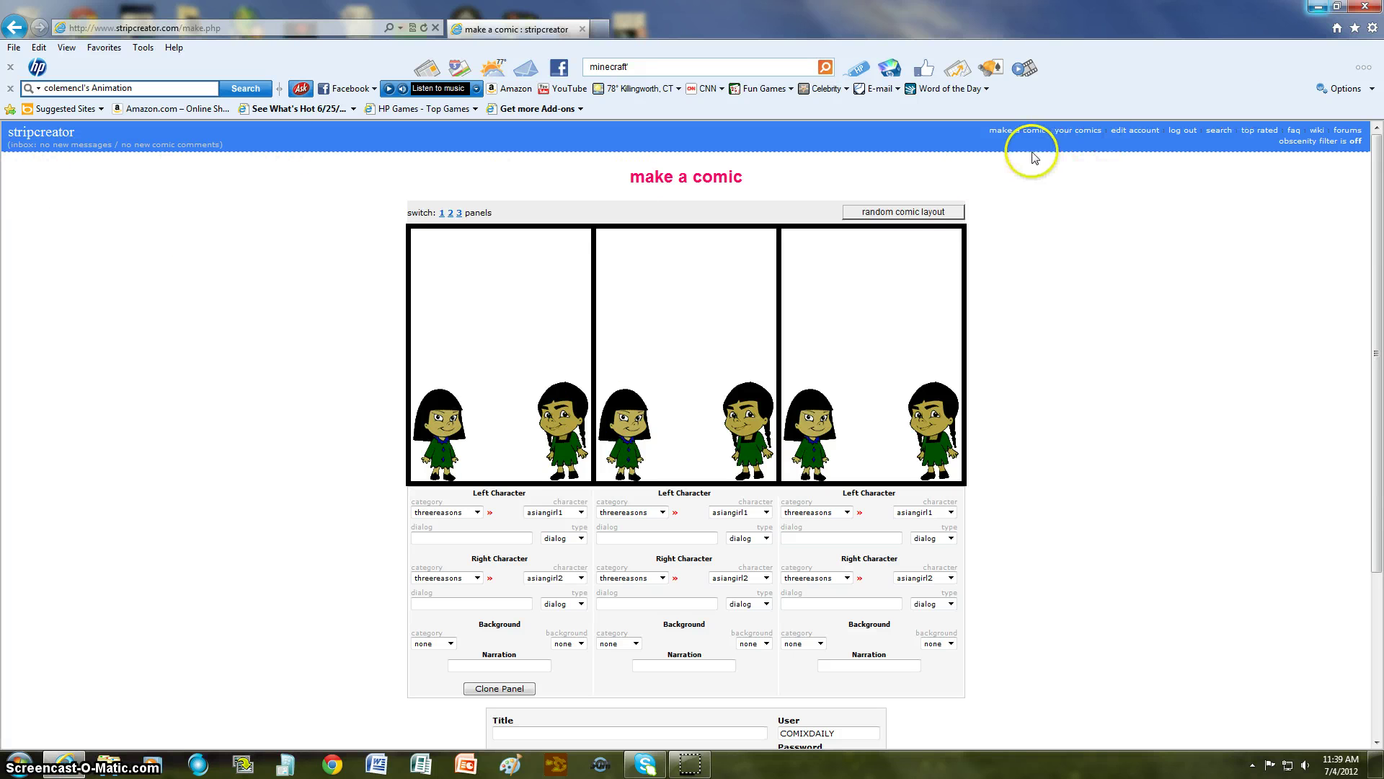
{"action": "left_click", "coordinate": [477, 512]}
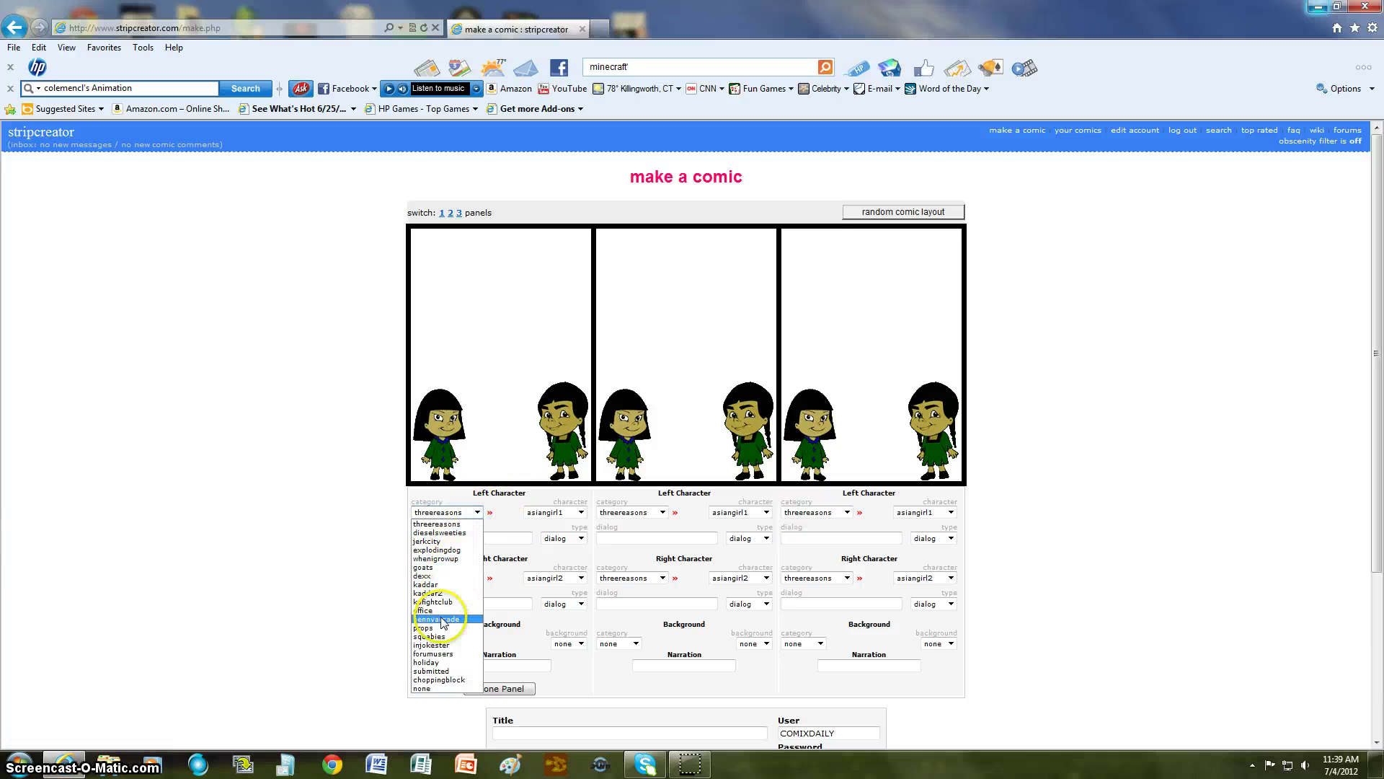
{"action": "left_click", "coordinate": [432, 593]}
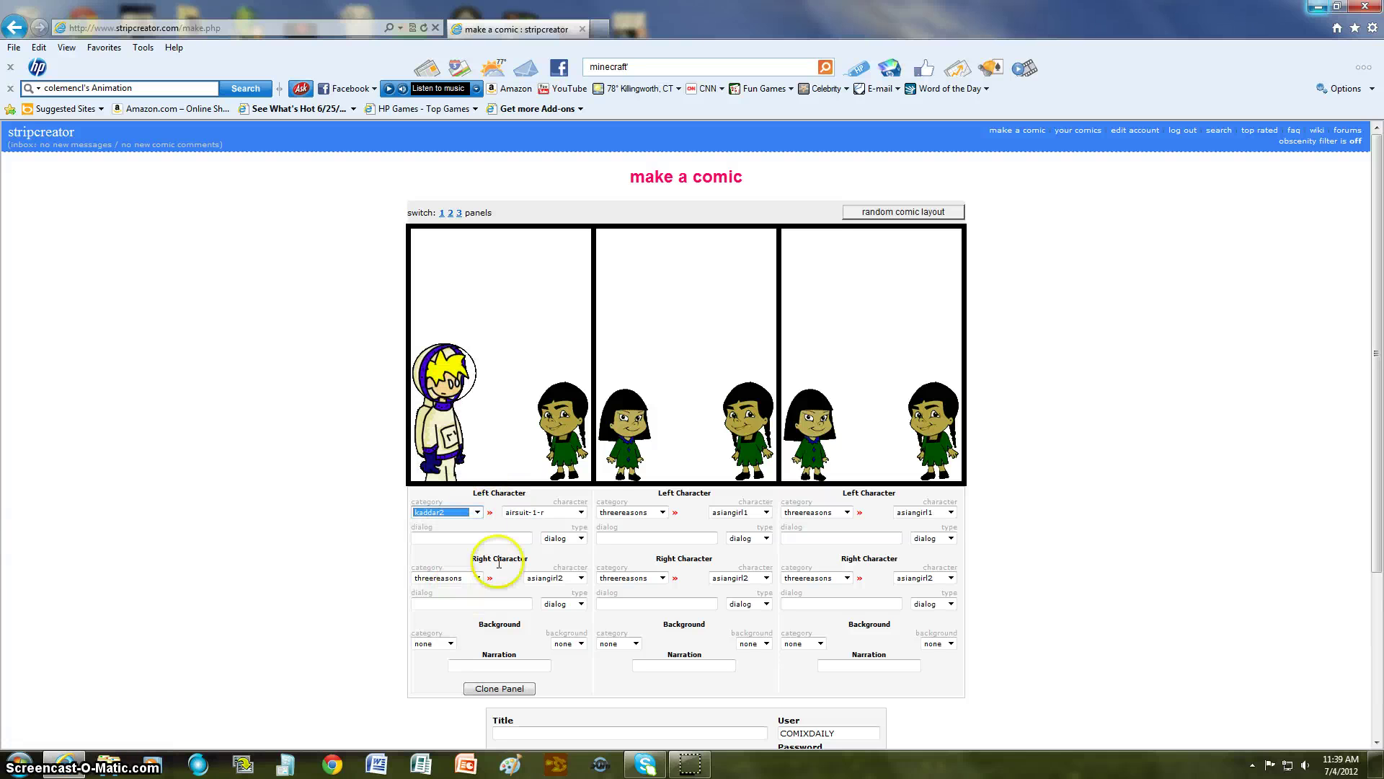
{"action": "left_click", "coordinate": [580, 512]}
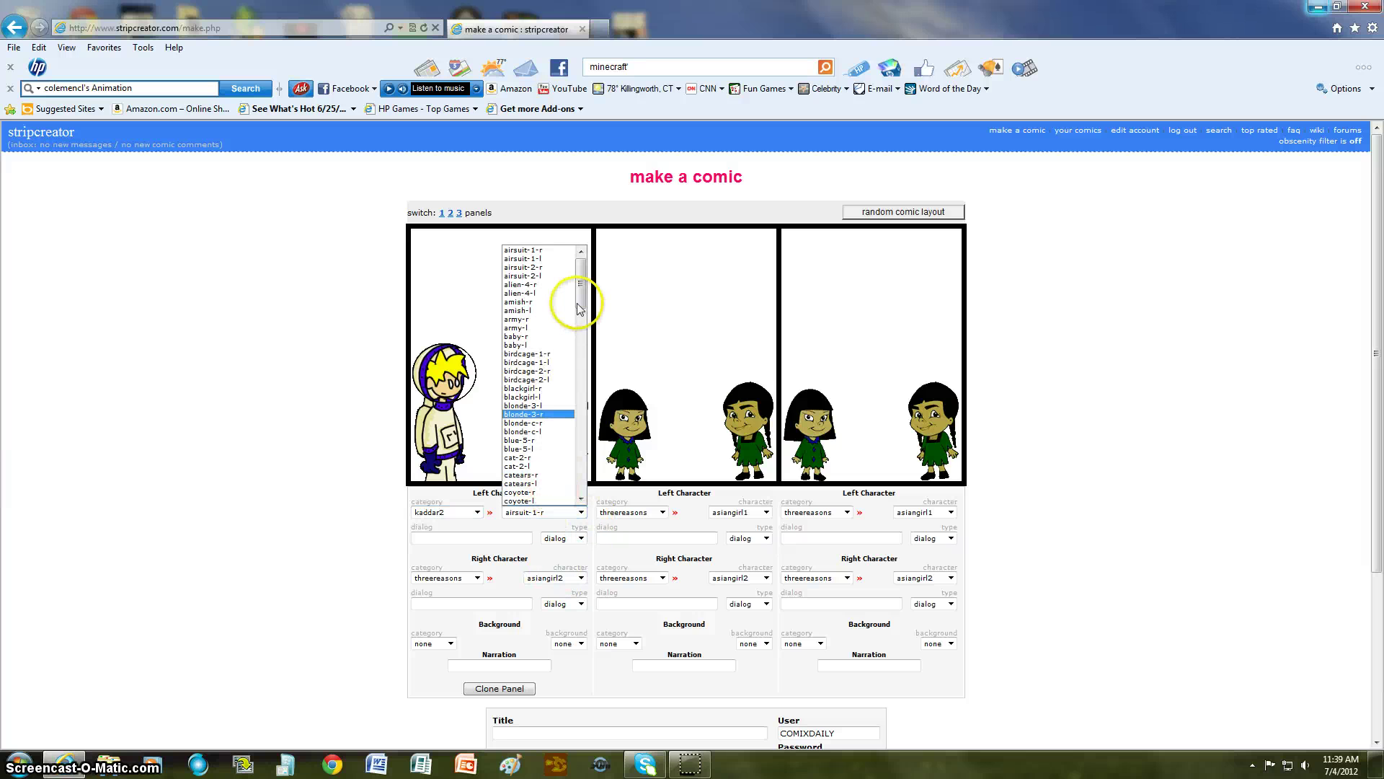
{"action": "left_click", "coordinate": [583, 367]}
{"action": "left_click", "coordinate": [582, 368]}
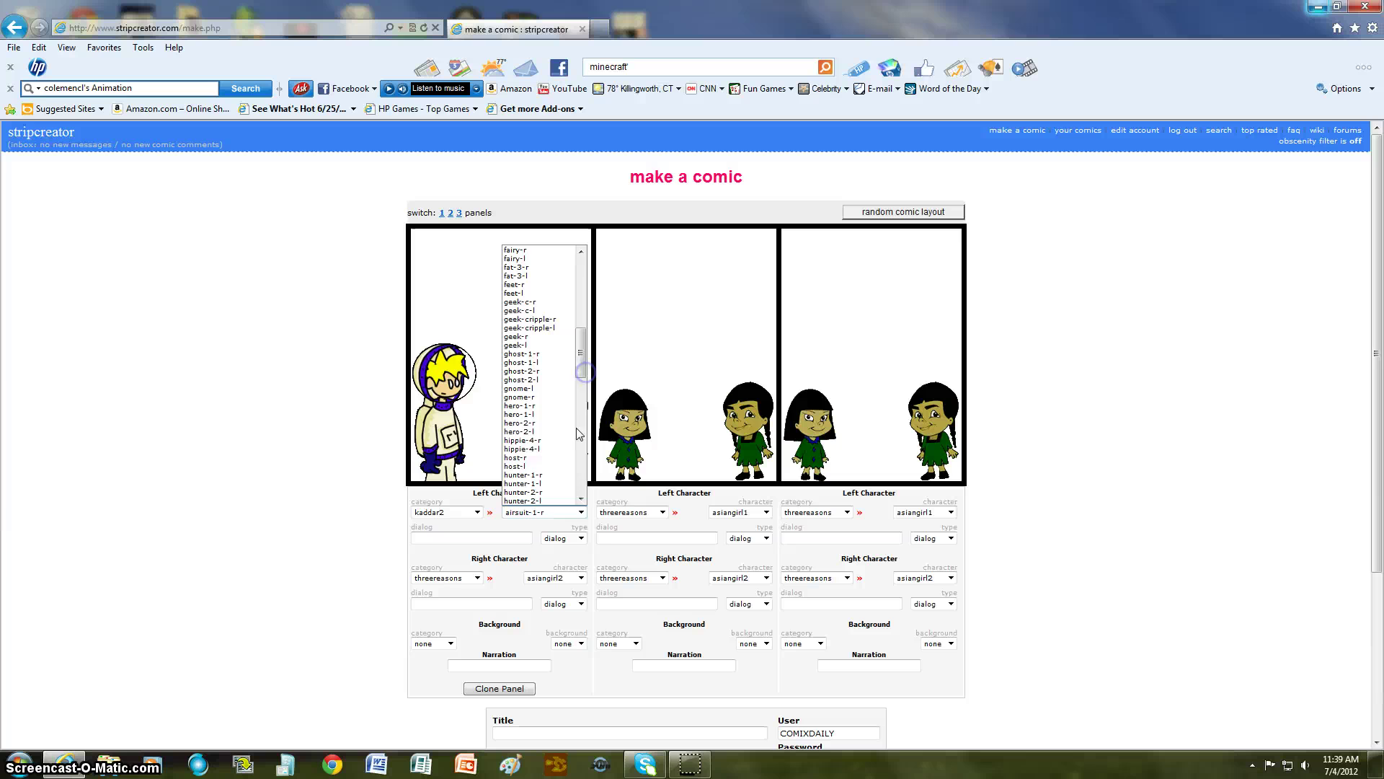
{"action": "left_click", "coordinate": [569, 469]}
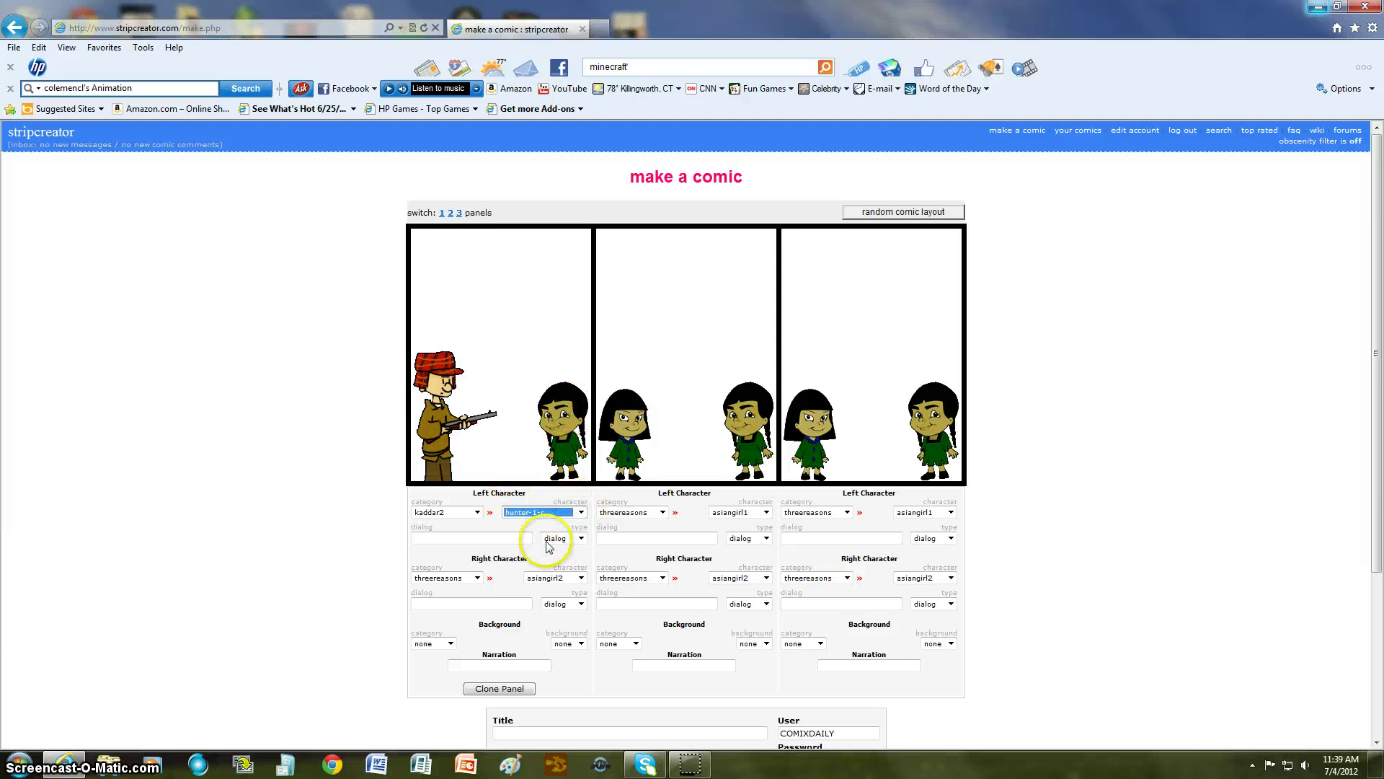
{"action": "left_click", "coordinate": [510, 538]}
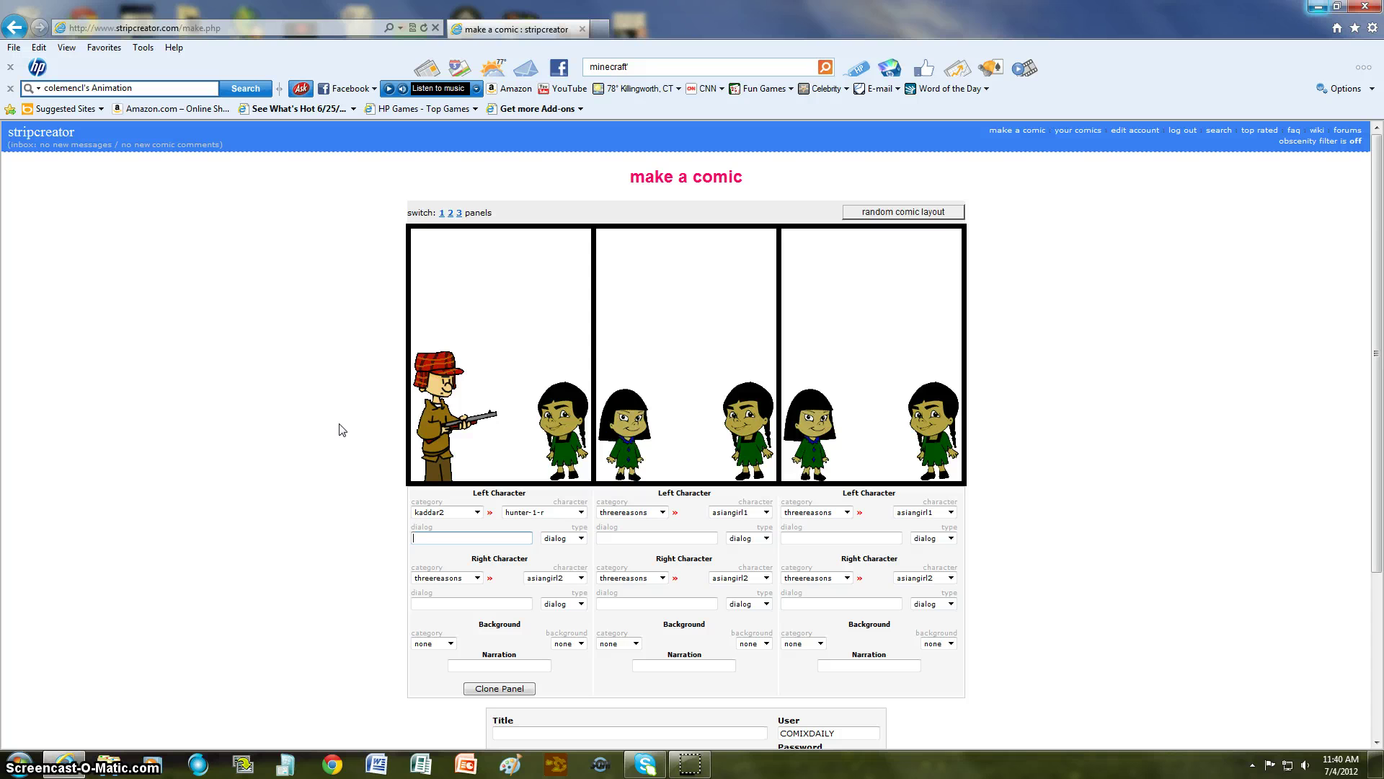
Step: Give panel 1 the lines 'Hey have you seen a robot?' and 'No.'
{"action": "key", "text": "Caps_Lock"}
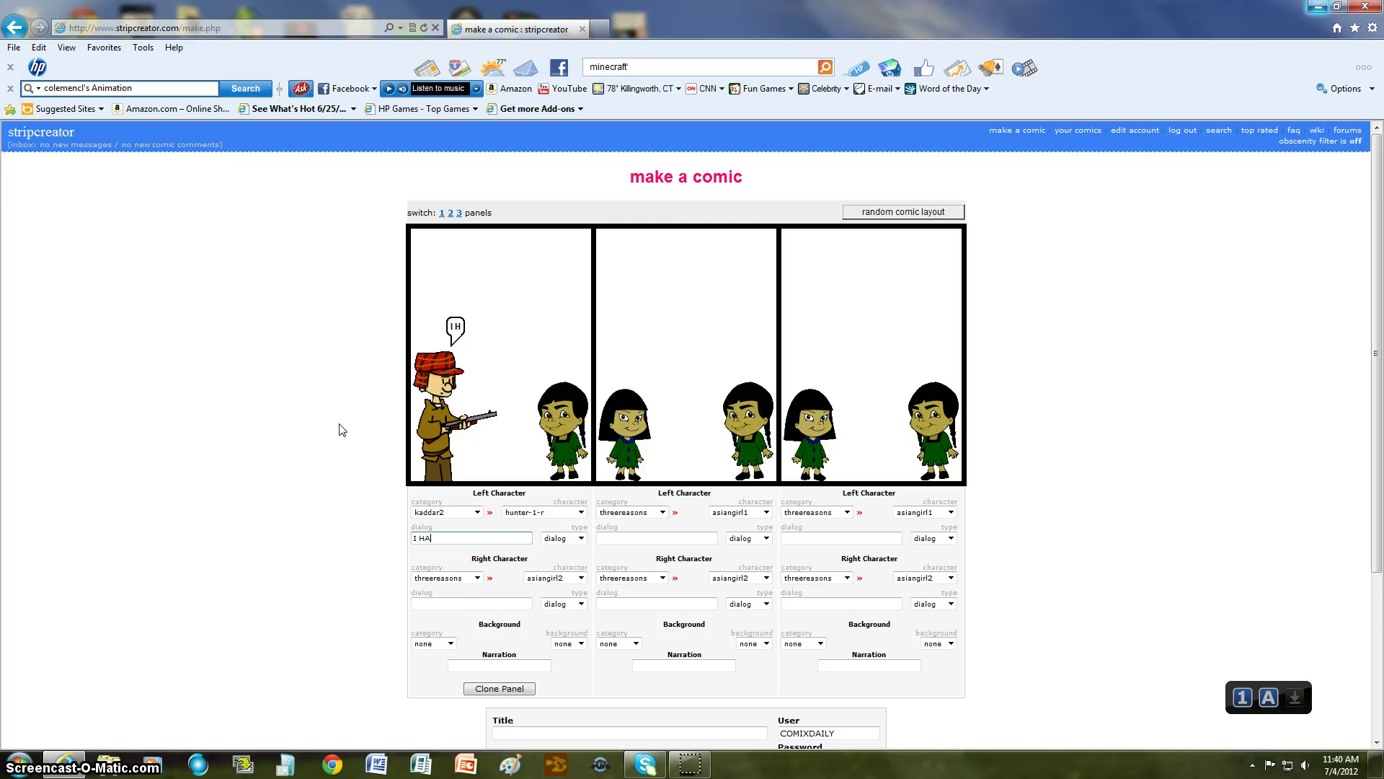
{"action": "type", "text": "I HATE IN"}
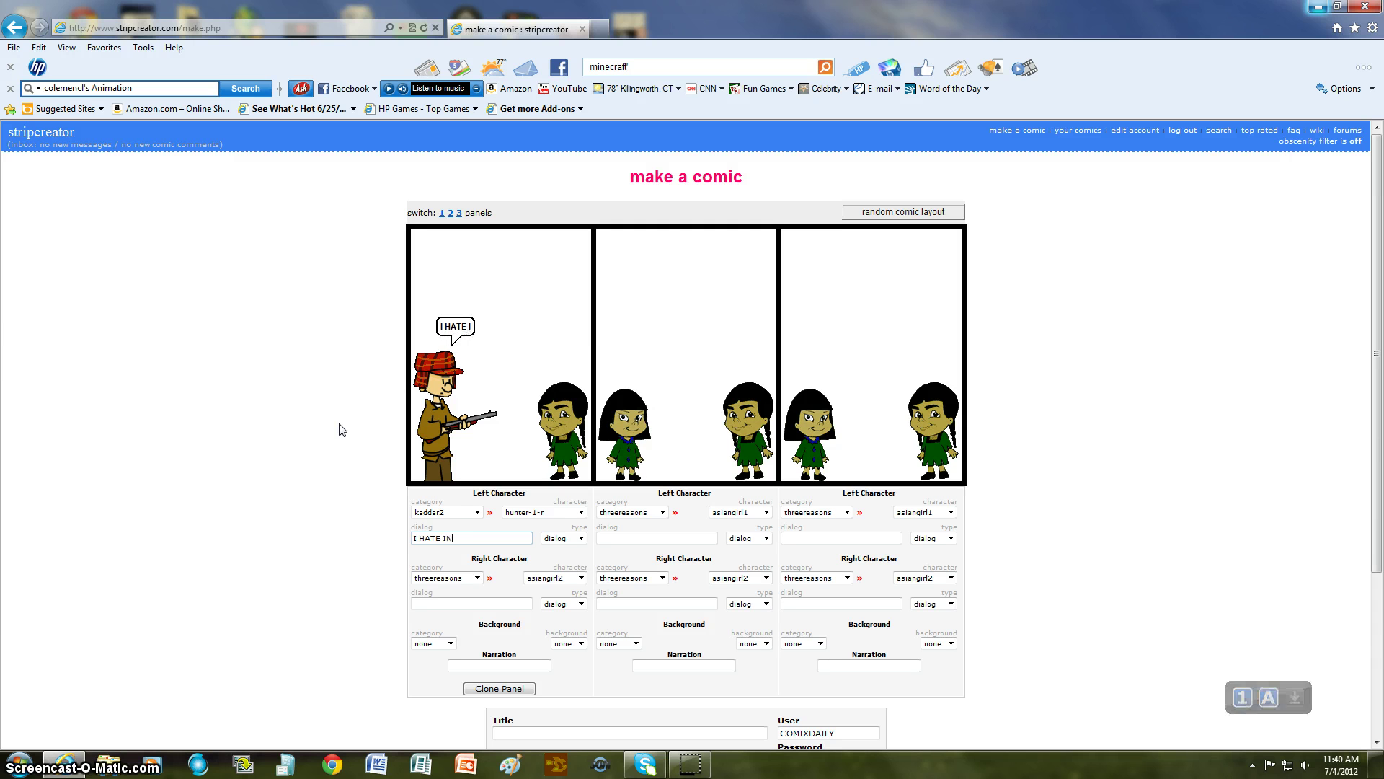
{"action": "type", "text": "DIANS "}
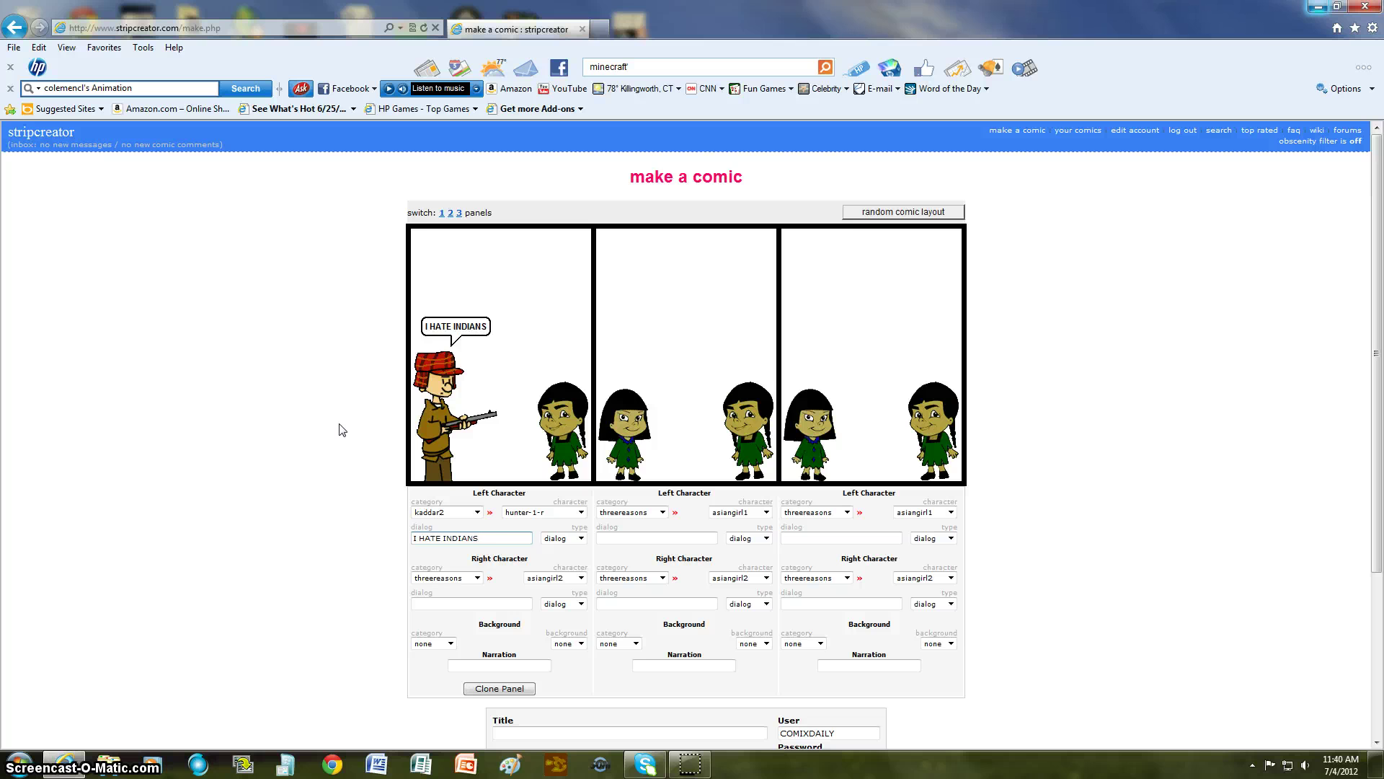
{"action": "type", "text": "BAM BA,"}
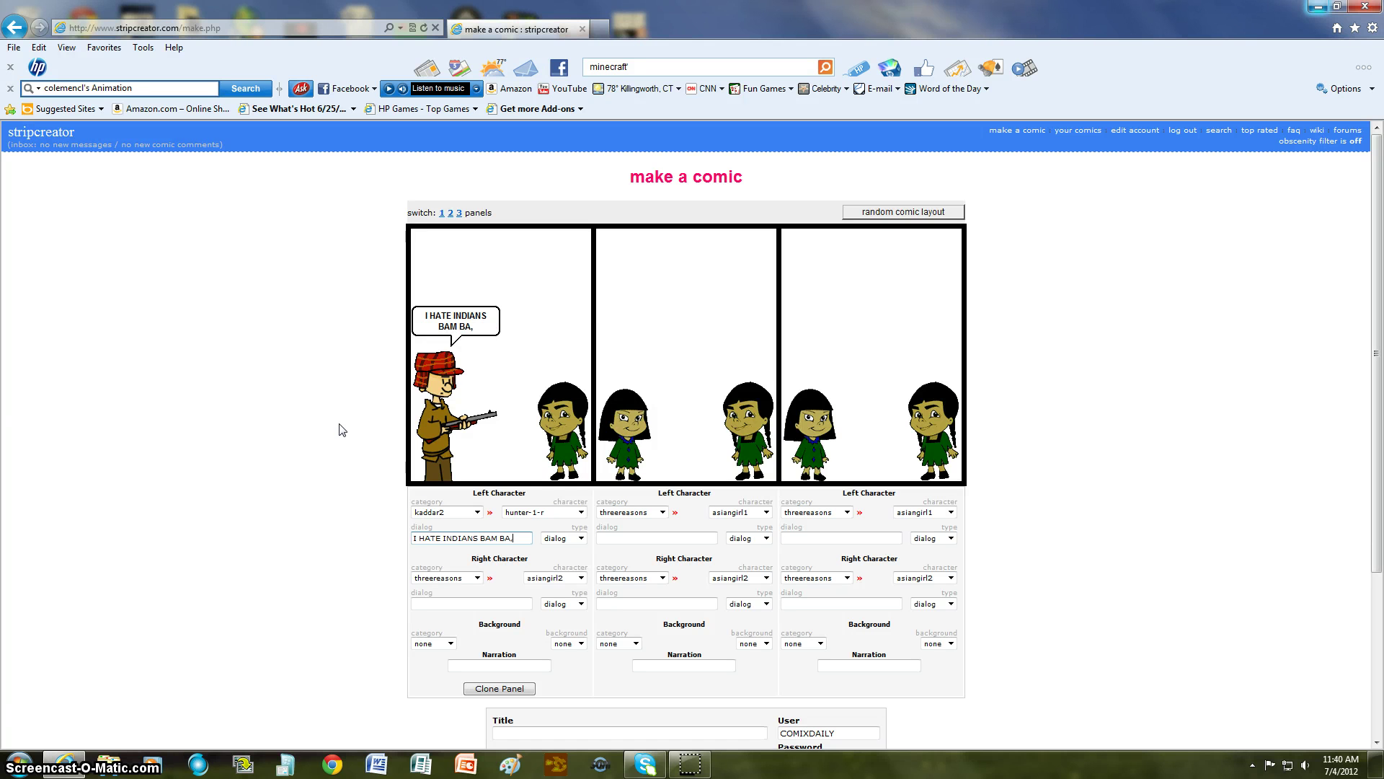
{"action": "key", "text": "BackSpace"}
{"action": "key", "text": "BackSpace"}
{"action": "key", "text": "BackSpace"}
{"action": "key", "text": "BackSpace"}
{"action": "key", "text": "BackSpace"}
{"action": "key", "text": "BackSpace"}
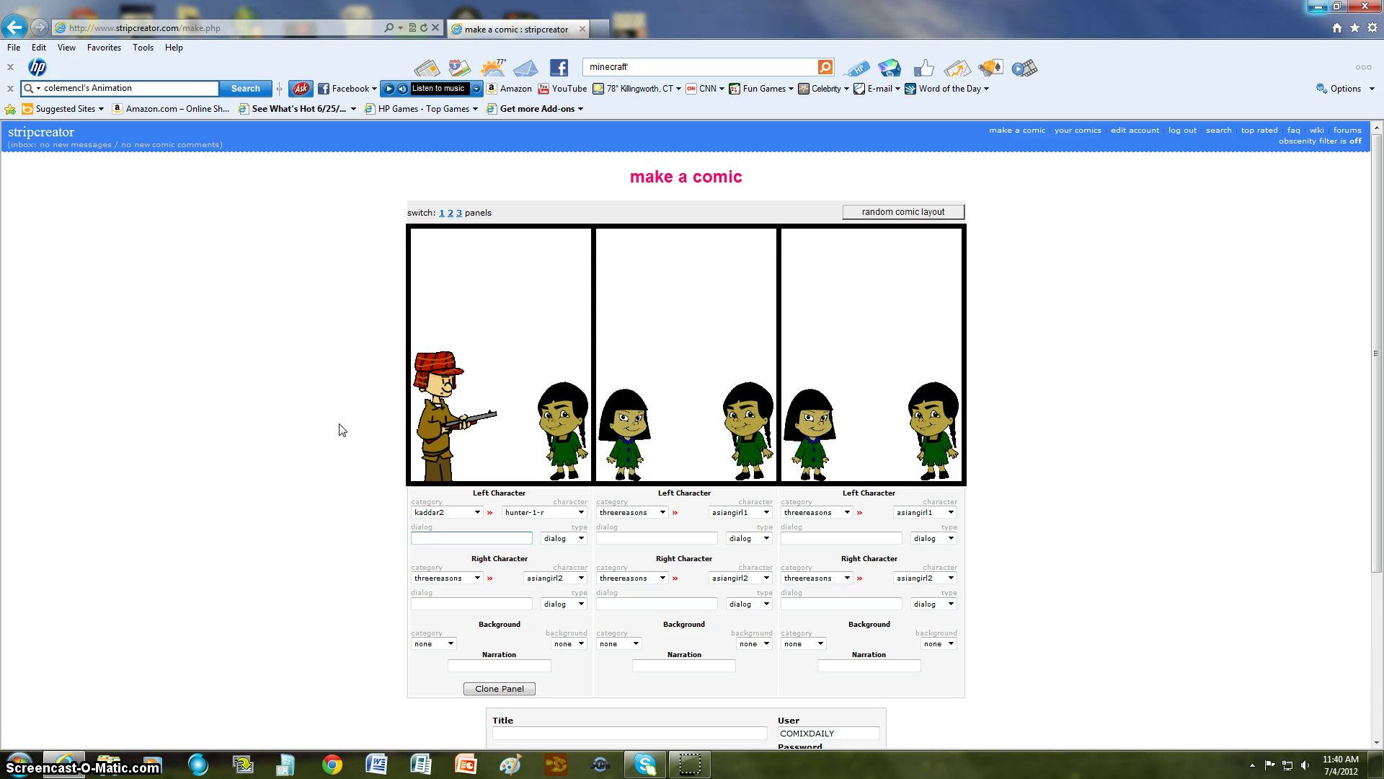
{"action": "type", "text": "HEY"}
{"action": "key", "text": "Caps_Lock"}
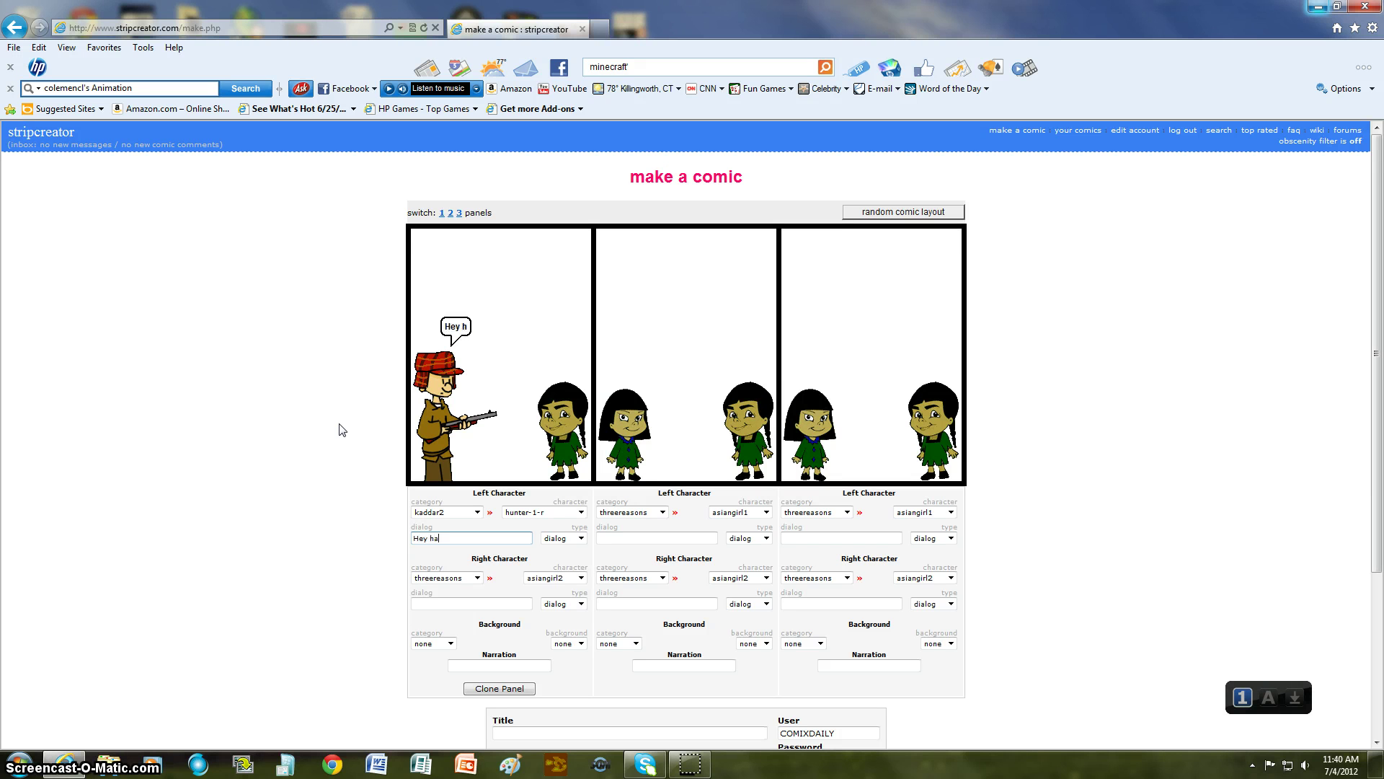
{"action": "type", "text": "ve you seen"}
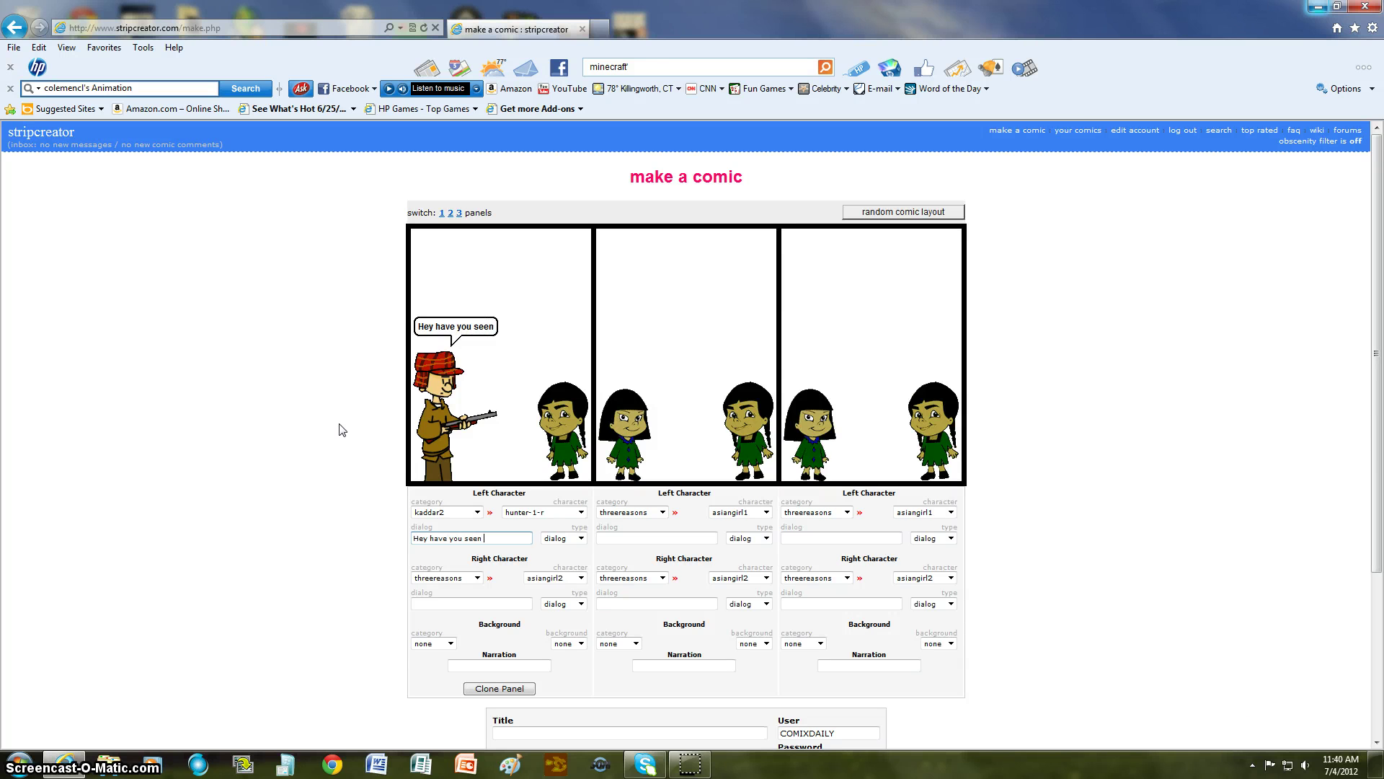
{"action": "type", "text": " a"}
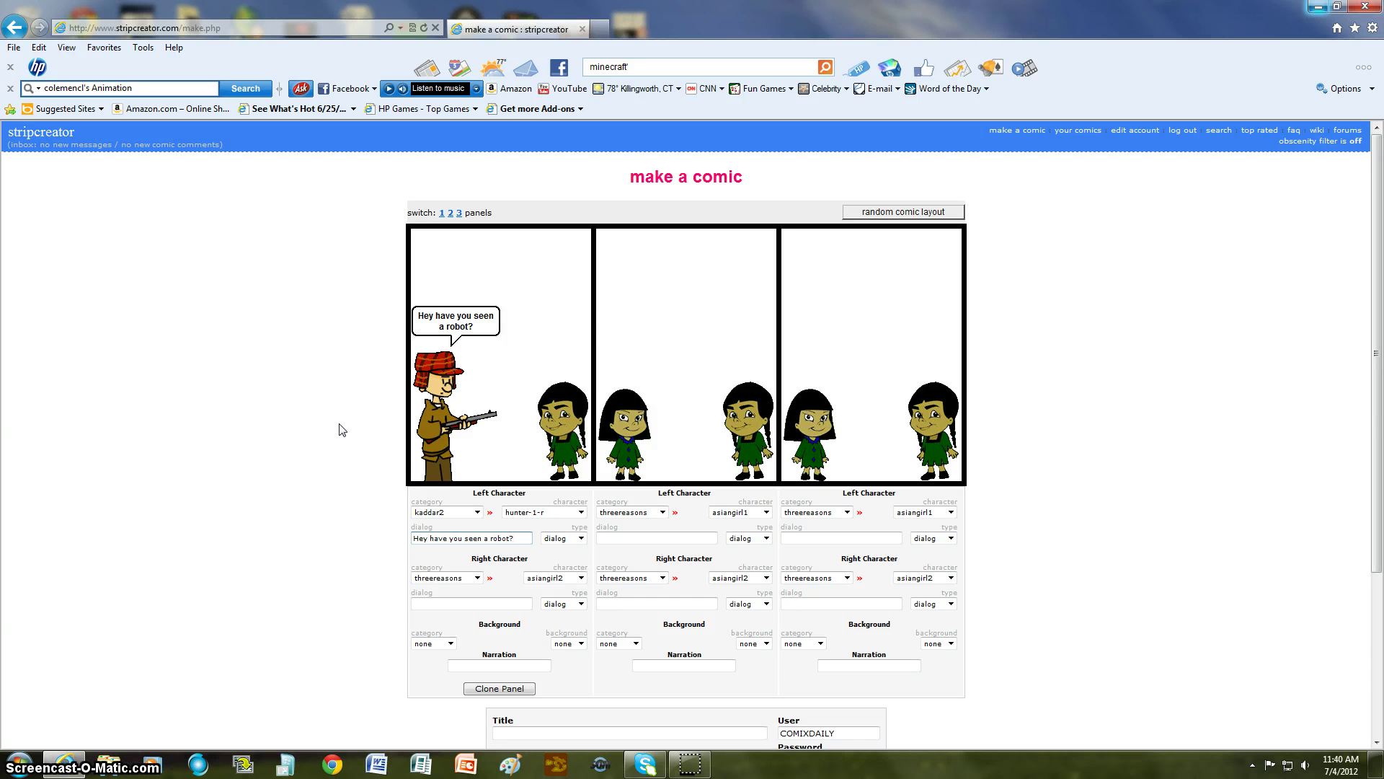
{"action": "left_click", "coordinate": [478, 603]}
{"action": "key", "text": "Caps_Lock"}
{"action": "type", "text": "No."}
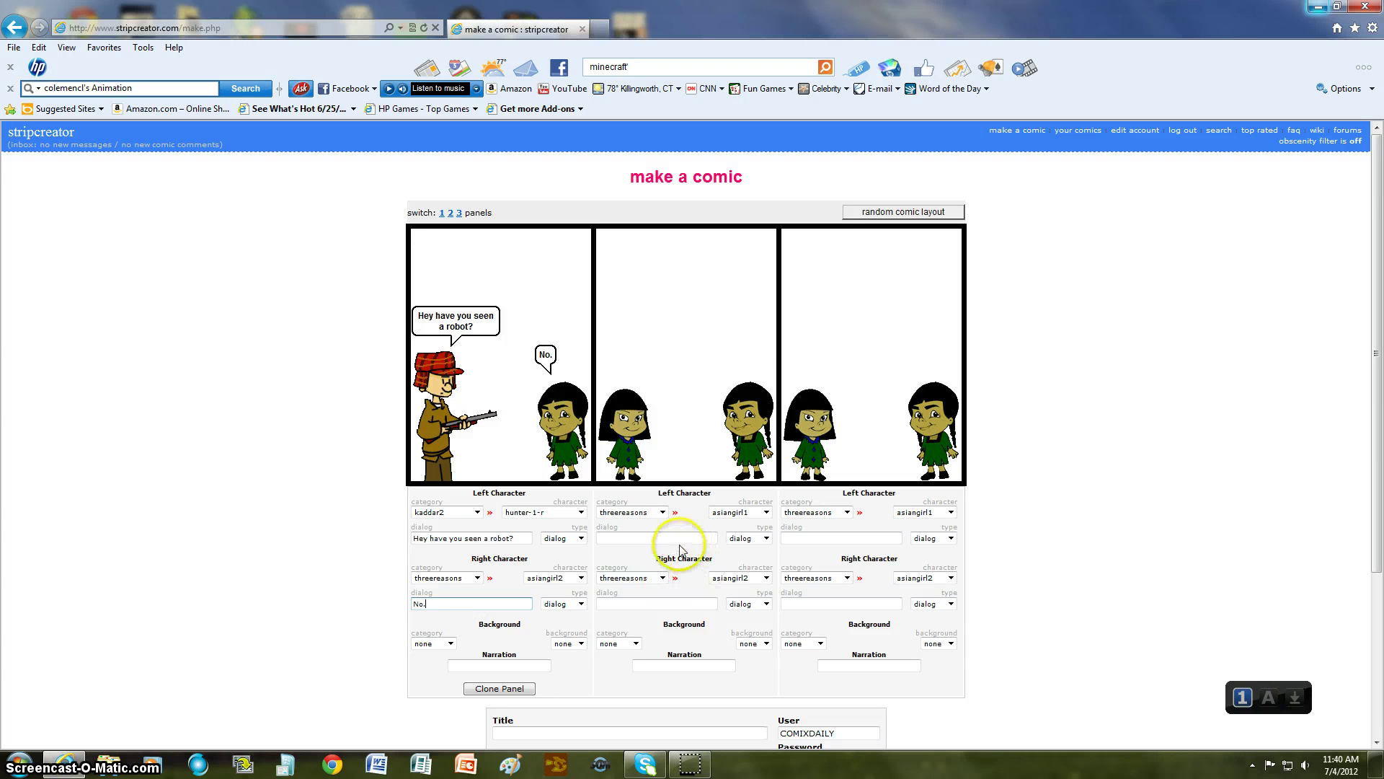
Step: Give panel 2 the lines 'Blah' and 'I know right'
{"action": "left_click", "coordinate": [672, 540]}
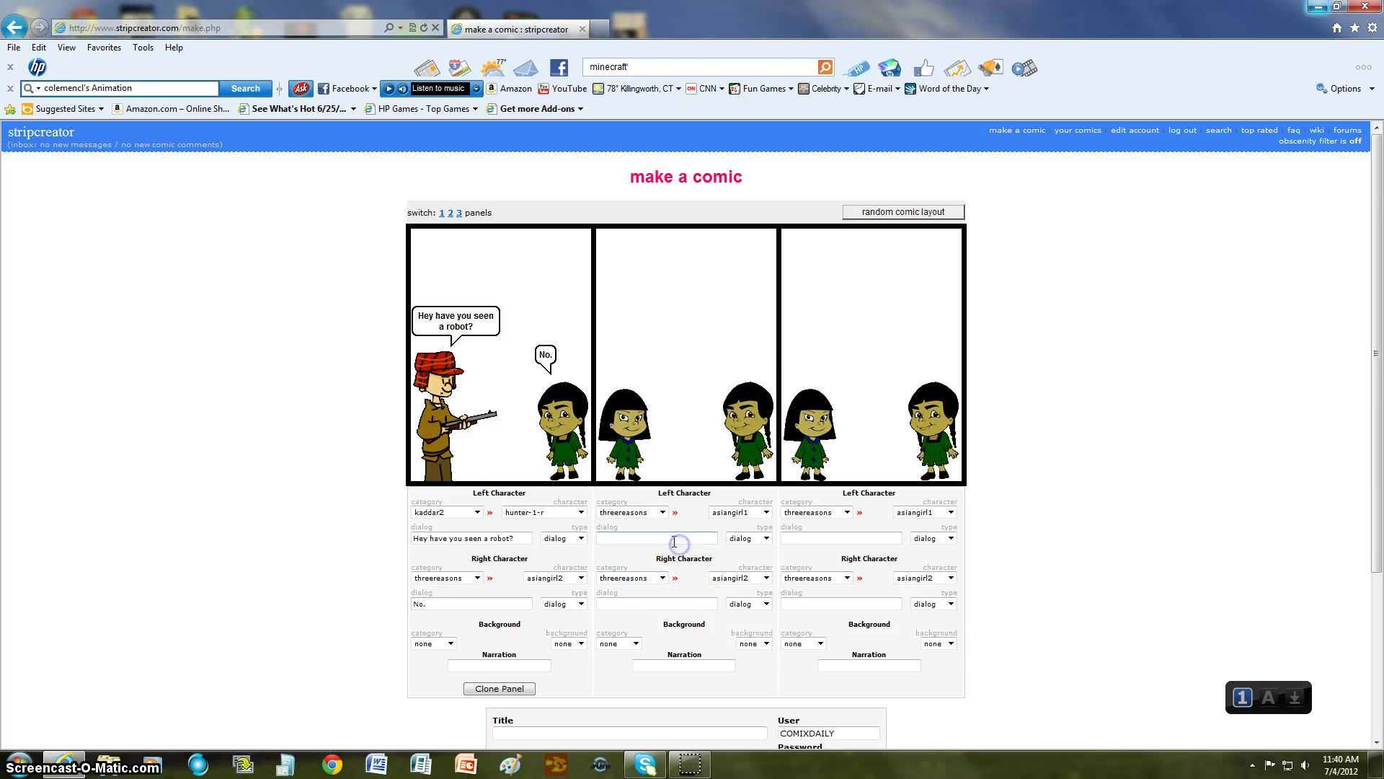
{"action": "type", "text": "B"}
{"action": "key", "text": "Caps_Lock"}
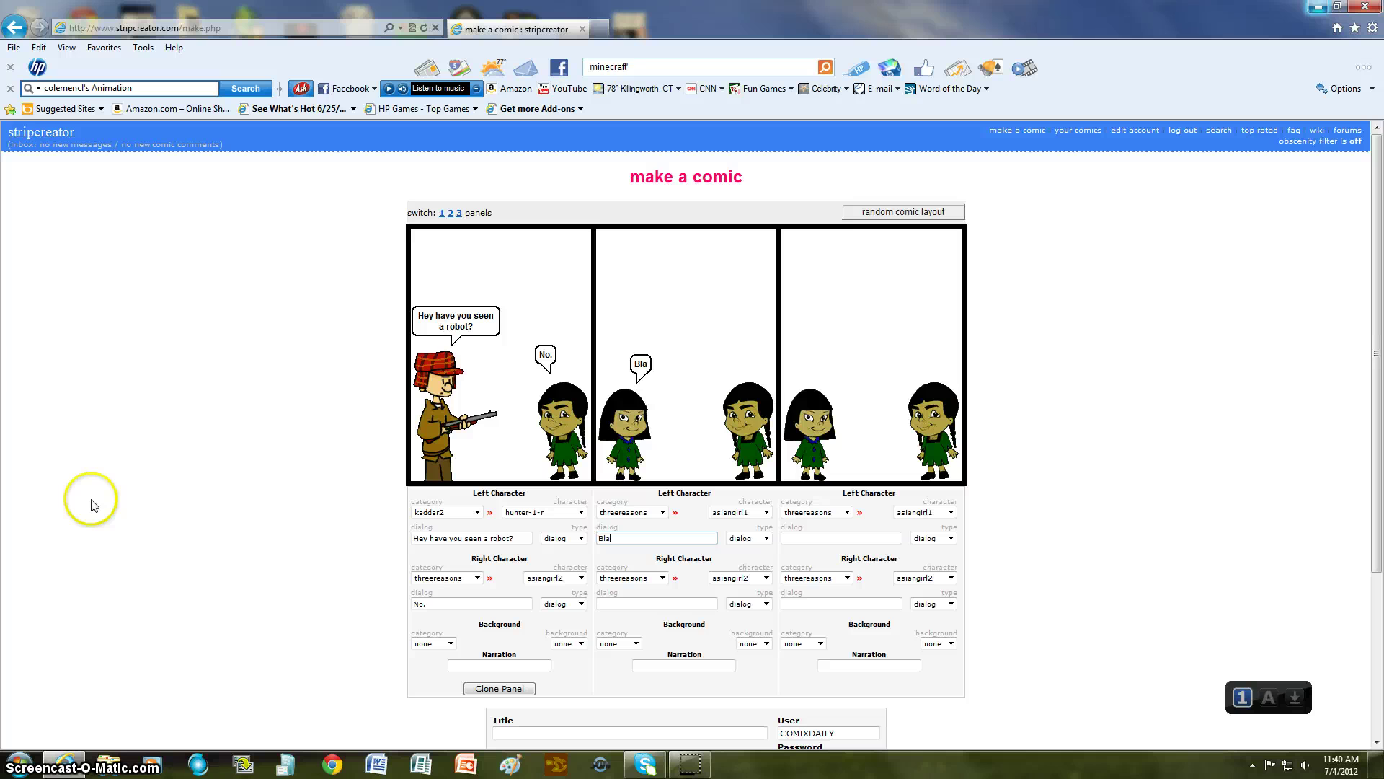
{"action": "left_click", "coordinate": [662, 602]}
{"action": "key", "text": "Caps_Lock"}
{"action": "type", "text": "I"}
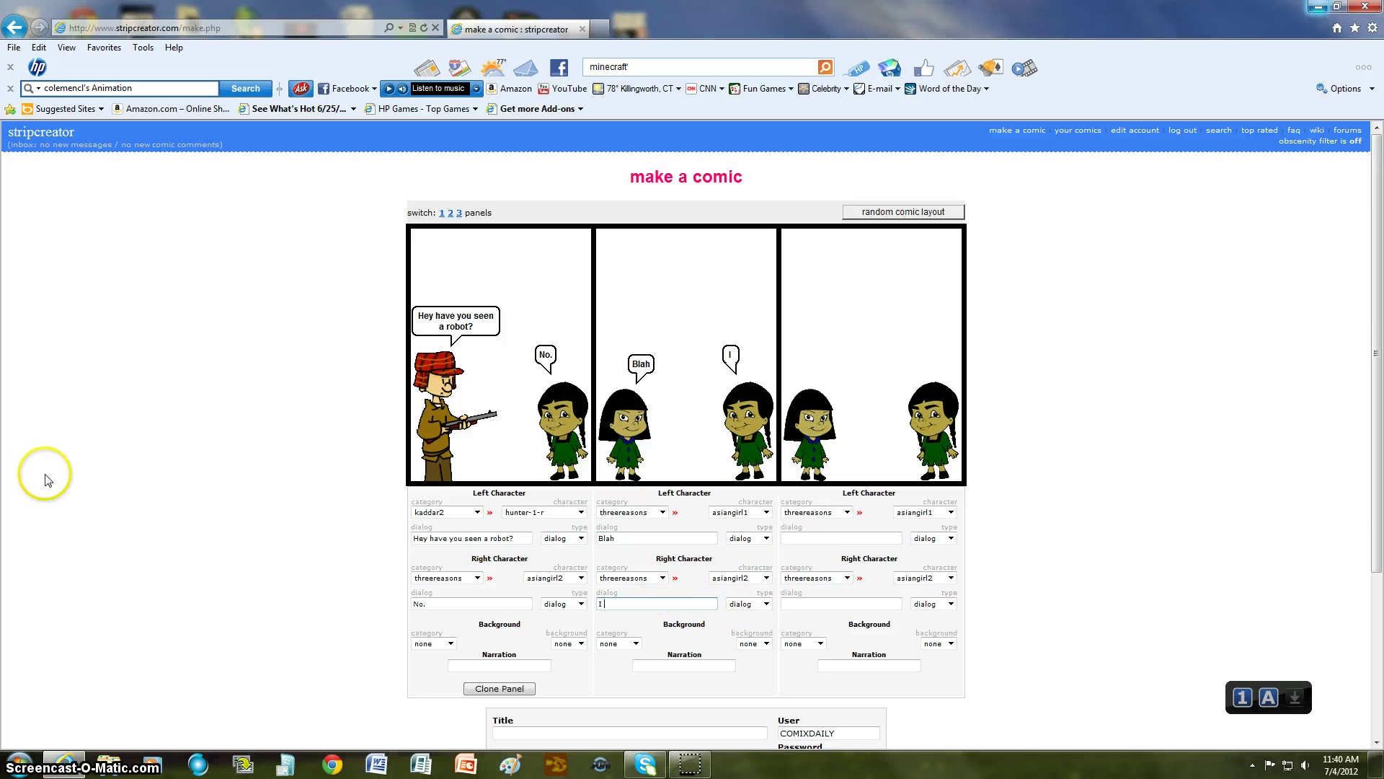
{"action": "key", "text": "Caps_Lock"}
{"action": "type", "text": "know right"}
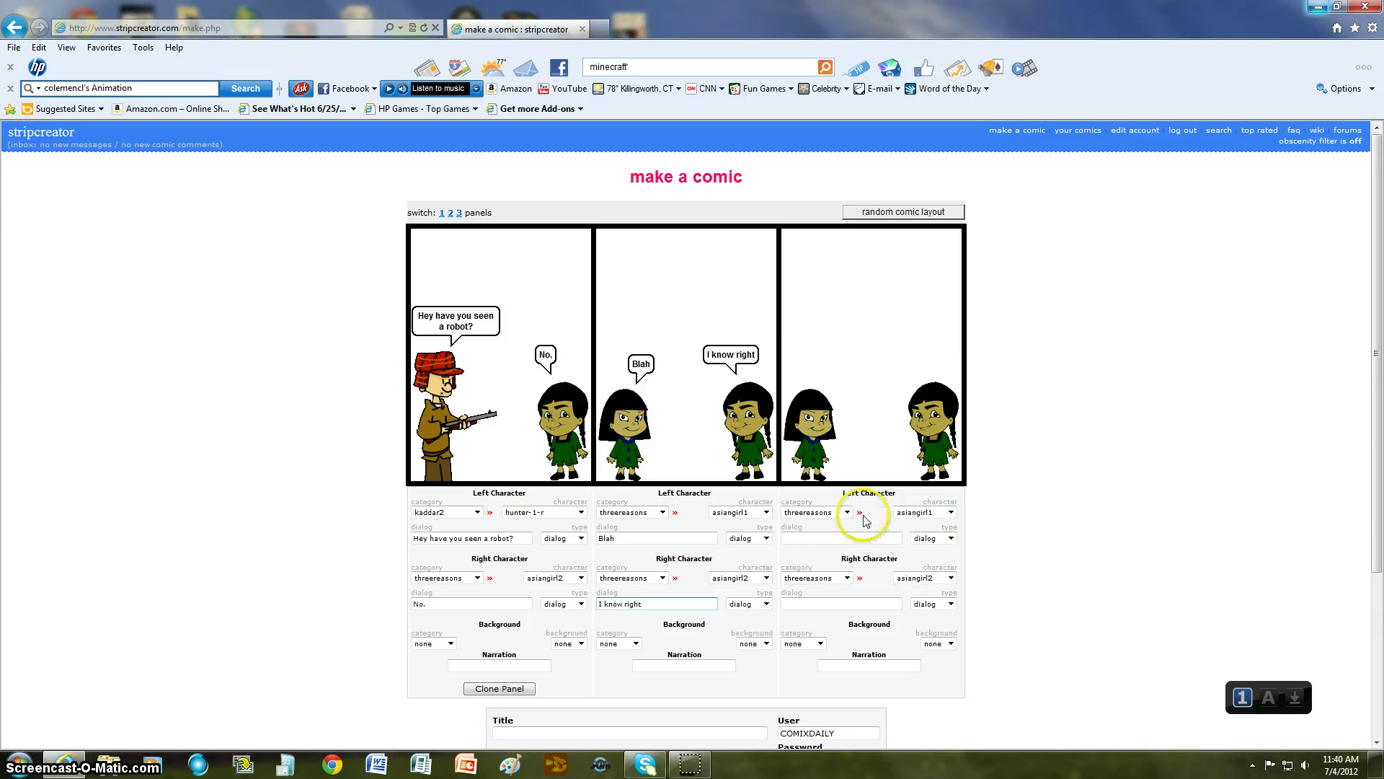
Step: Make panel 3's left character the injokester tooms-l figure
{"action": "left_click", "coordinate": [834, 534]}
{"action": "left_click", "coordinate": [836, 512]}
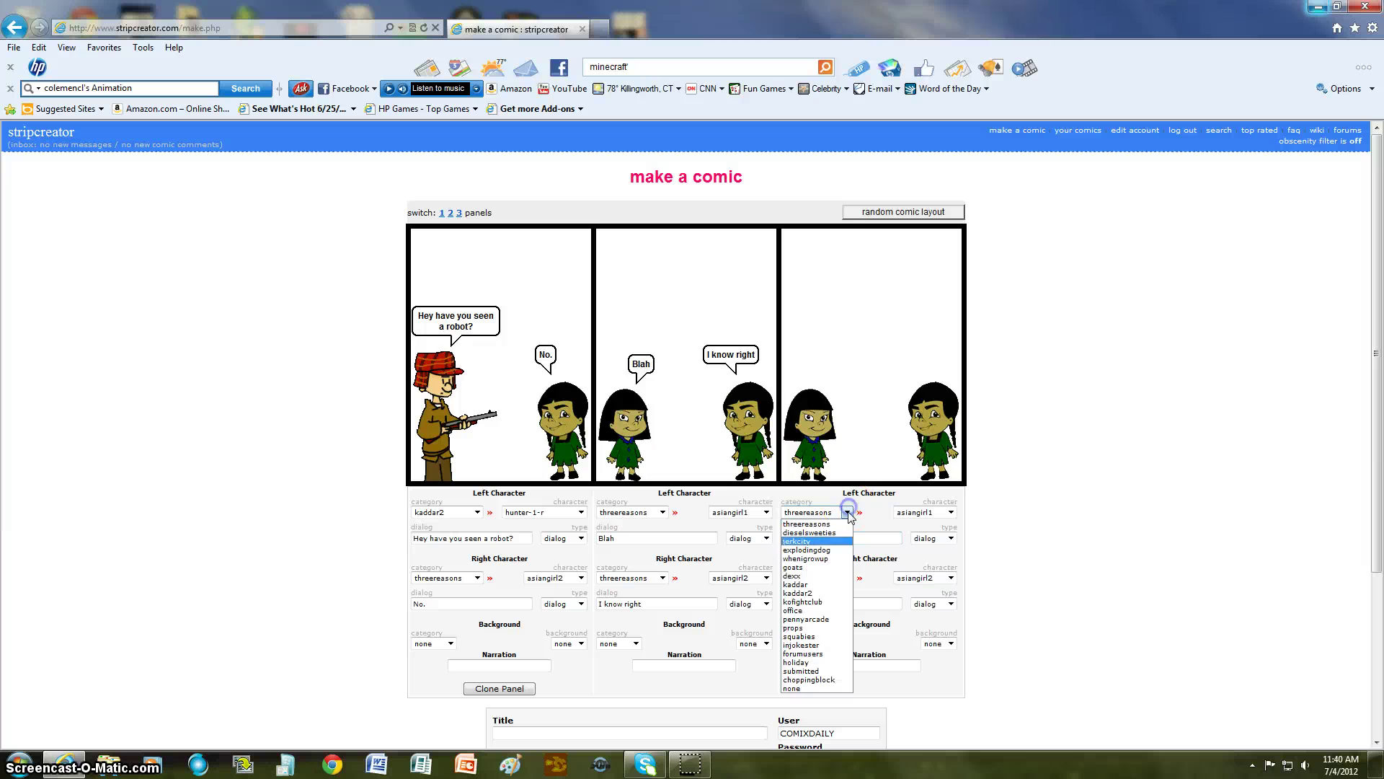
{"action": "left_click", "coordinate": [809, 645]}
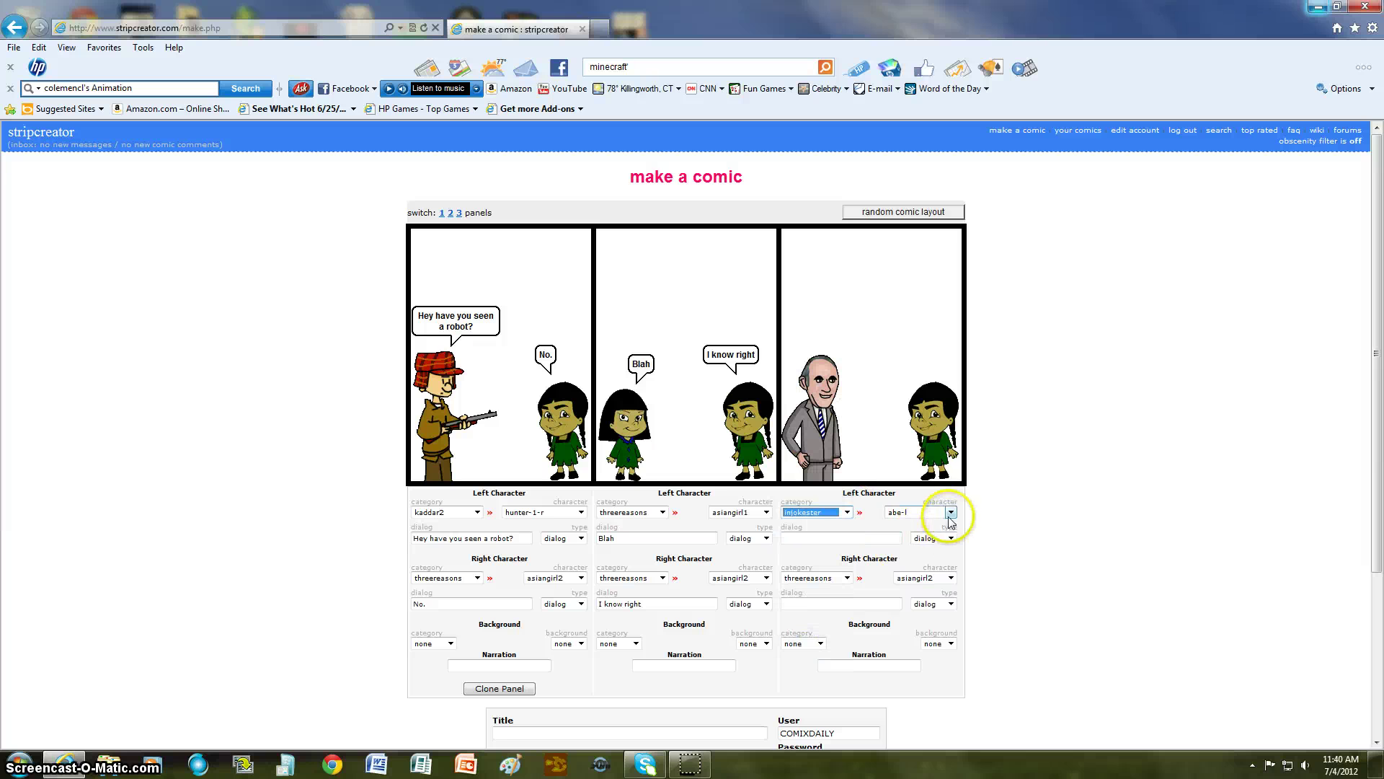
{"action": "left_click", "coordinate": [950, 512]}
{"action": "scroll", "coordinate": [930, 375], "scroll_direction": "down", "scroll_amount": 15}
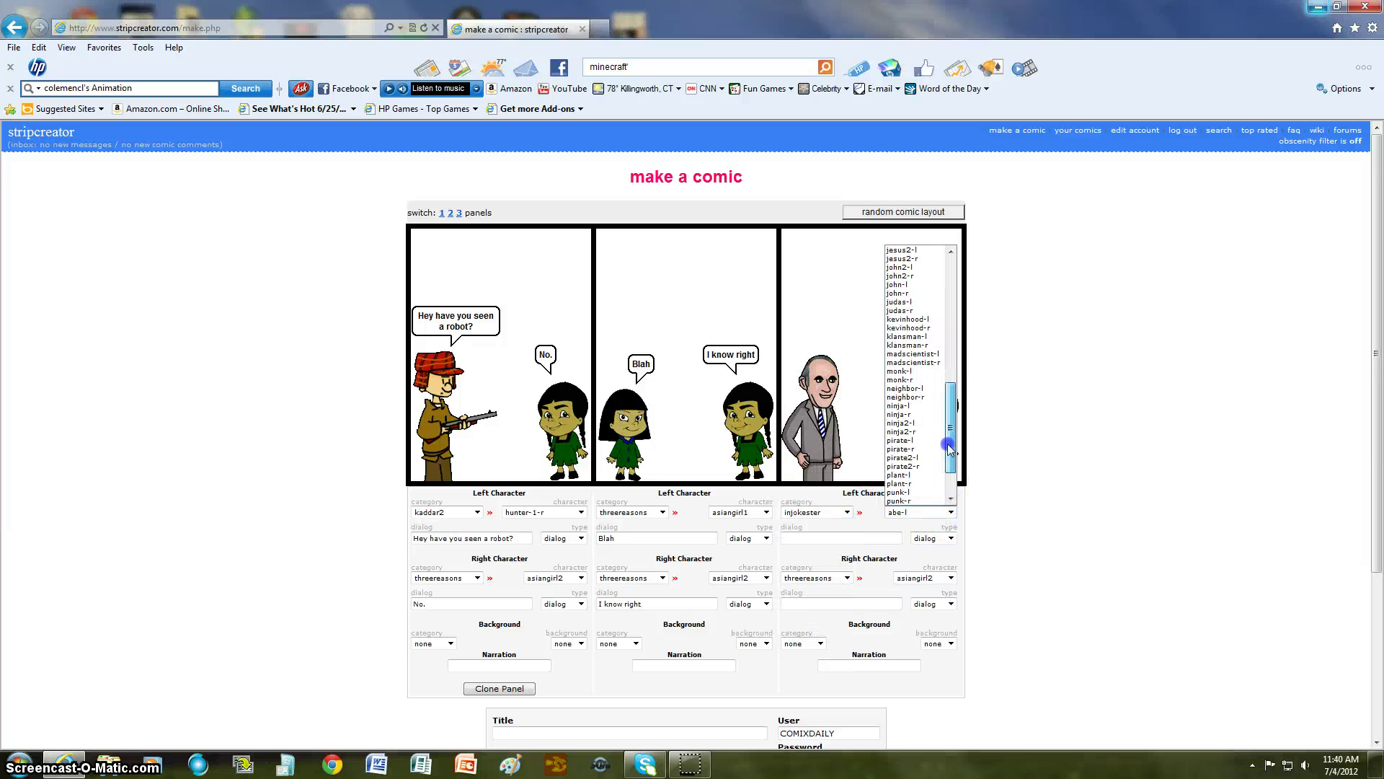
{"action": "left_click", "coordinate": [908, 501]}
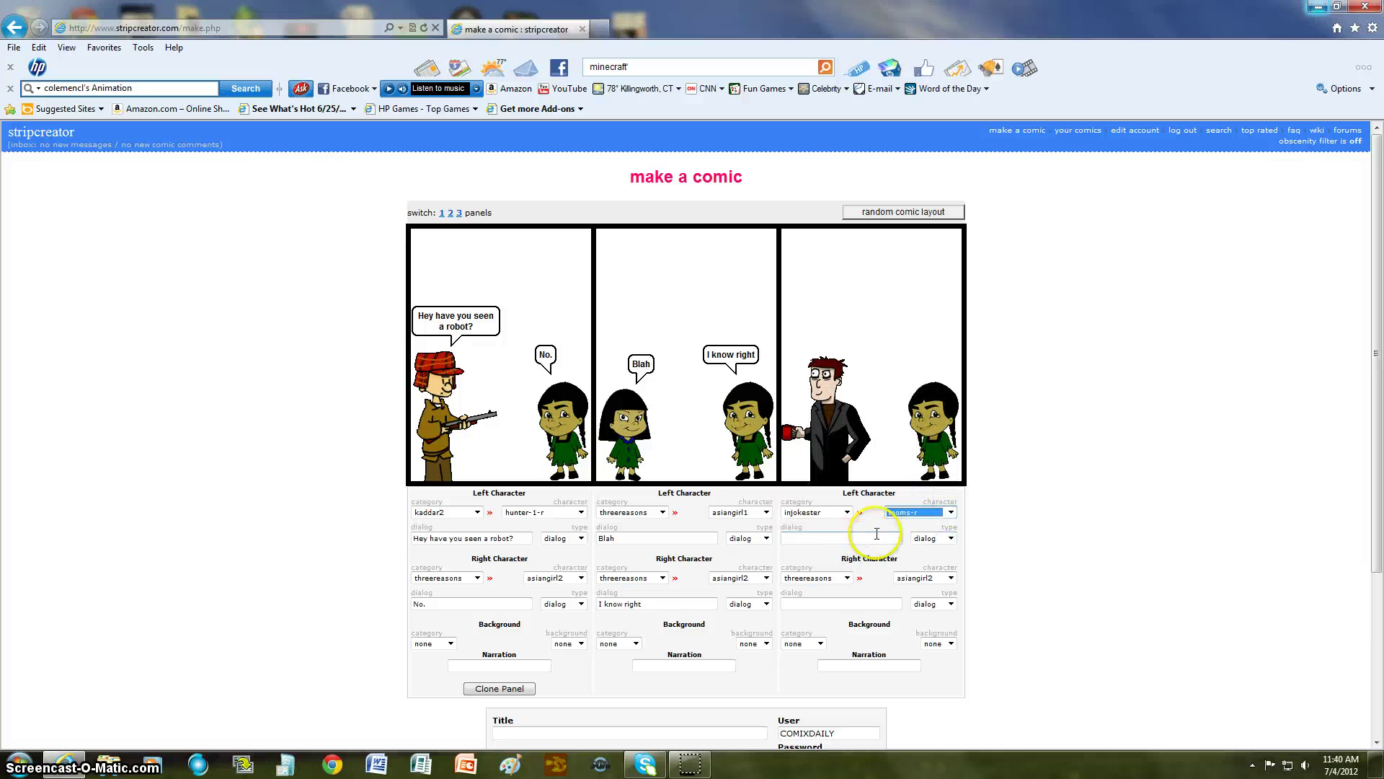
{"action": "left_click", "coordinate": [950, 512]}
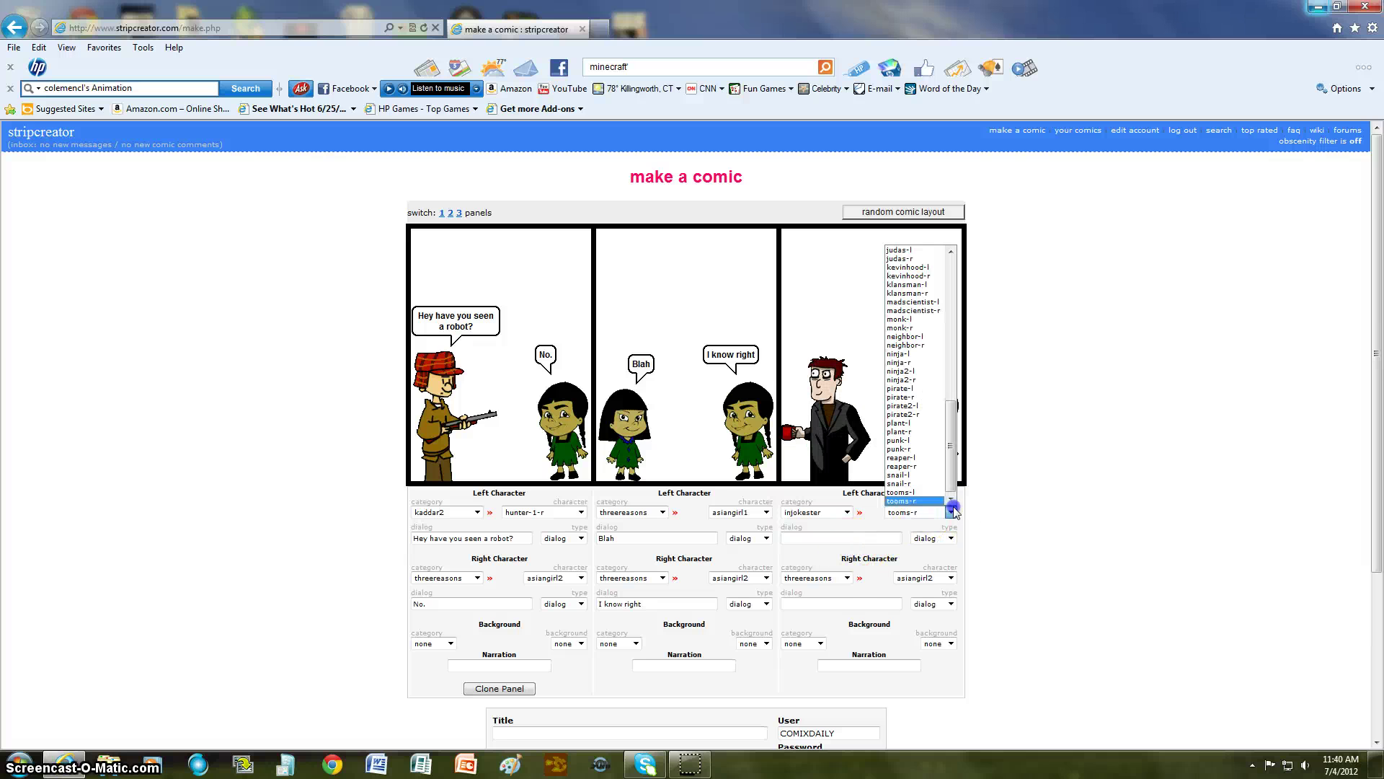
{"action": "left_click", "coordinate": [901, 492]}
Step: Have tooms ask 'How are you doing.' and the girl reply 'Good...' in panel 3
{"action": "left_click", "coordinate": [841, 537]}
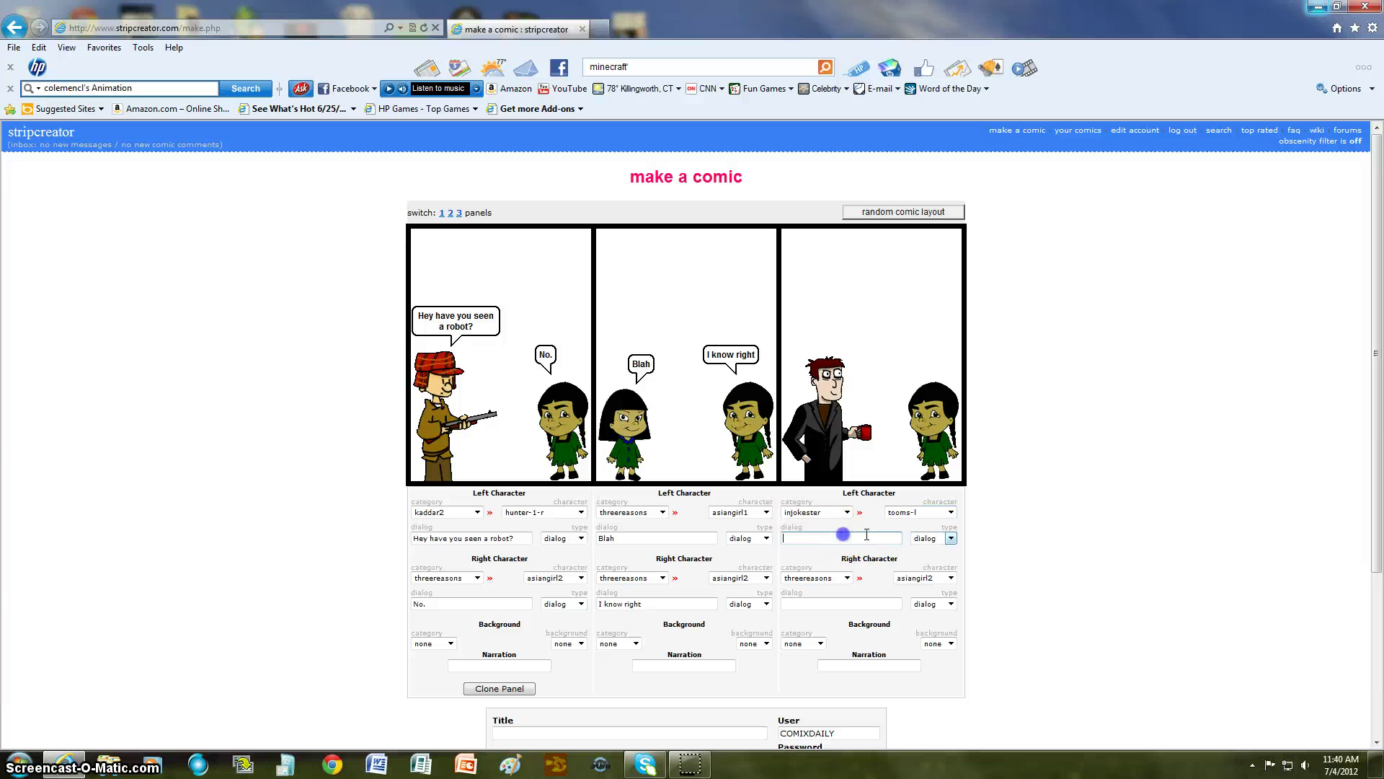
{"action": "key", "text": "Caps_Lock"}
{"action": "type", "text": "H"}
{"action": "key", "text": "Caps_Lock"}
{"action": "type", "text": "o"}
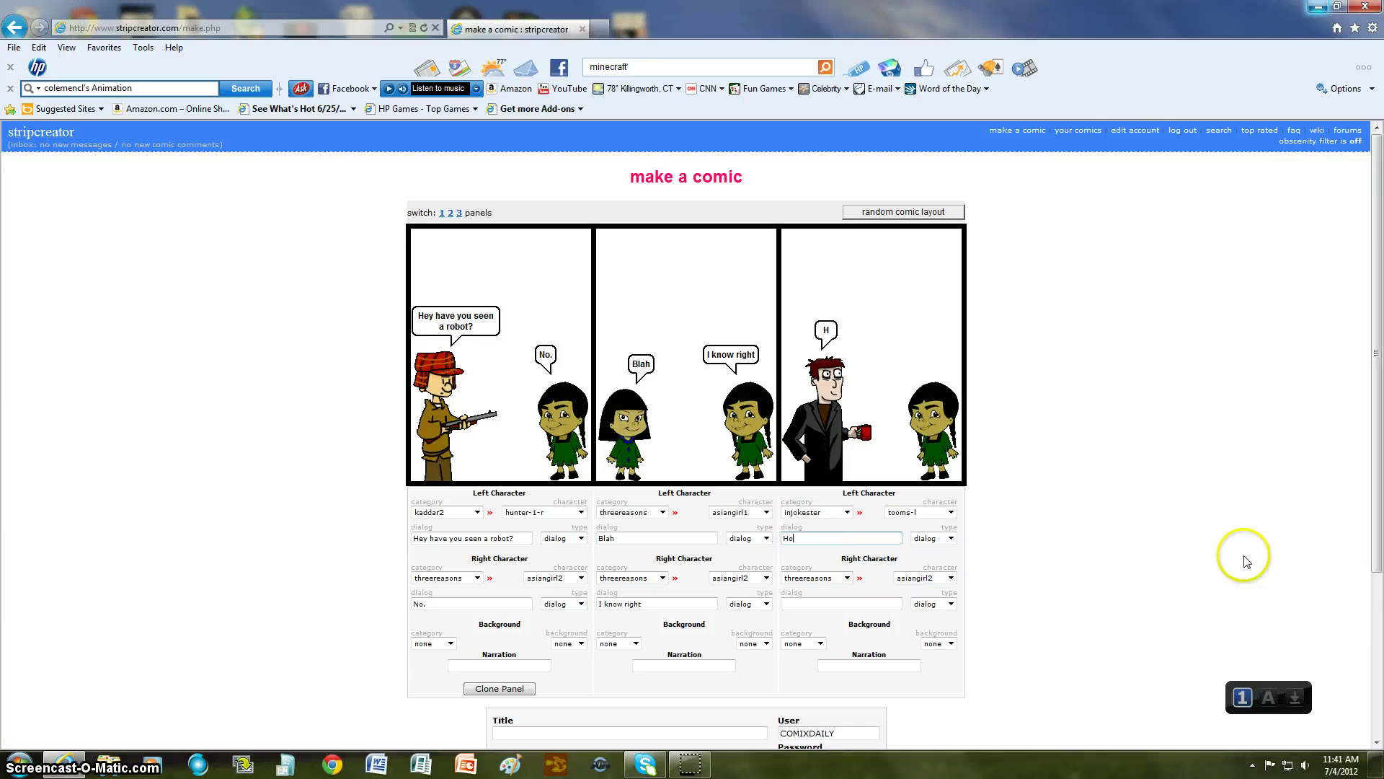
{"action": "type", "text": "w are you doing"}
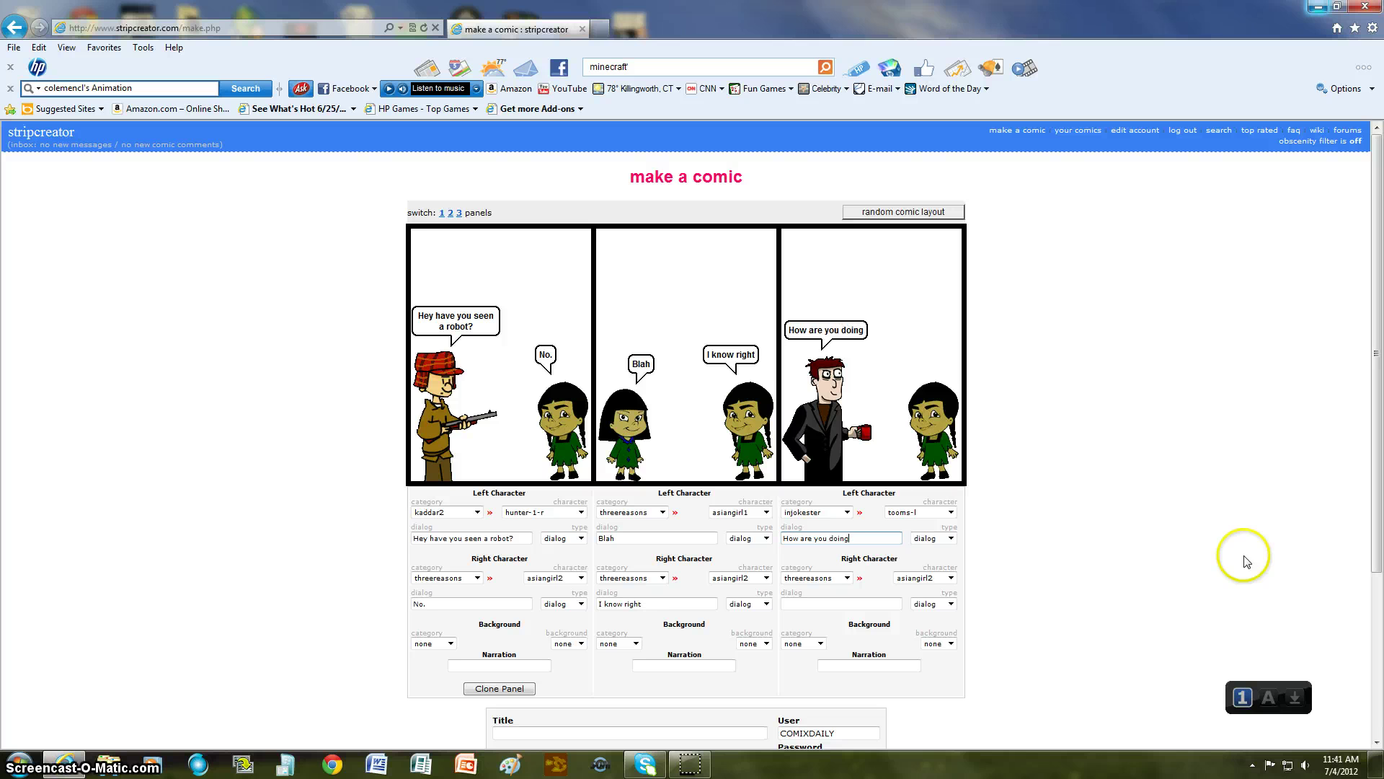
{"action": "type", "text": "."}
{"action": "left_click", "coordinate": [826, 602]}
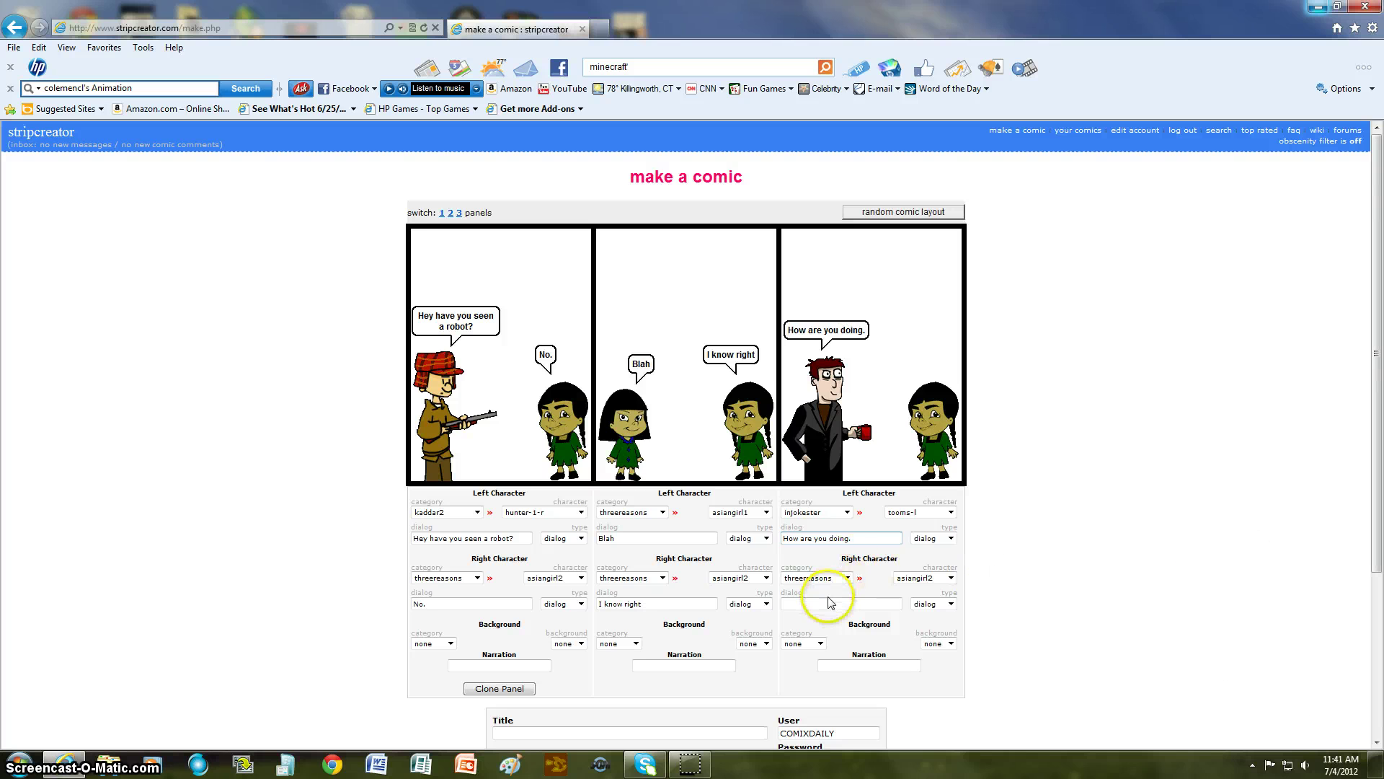
{"action": "type", "text": "Good..."}
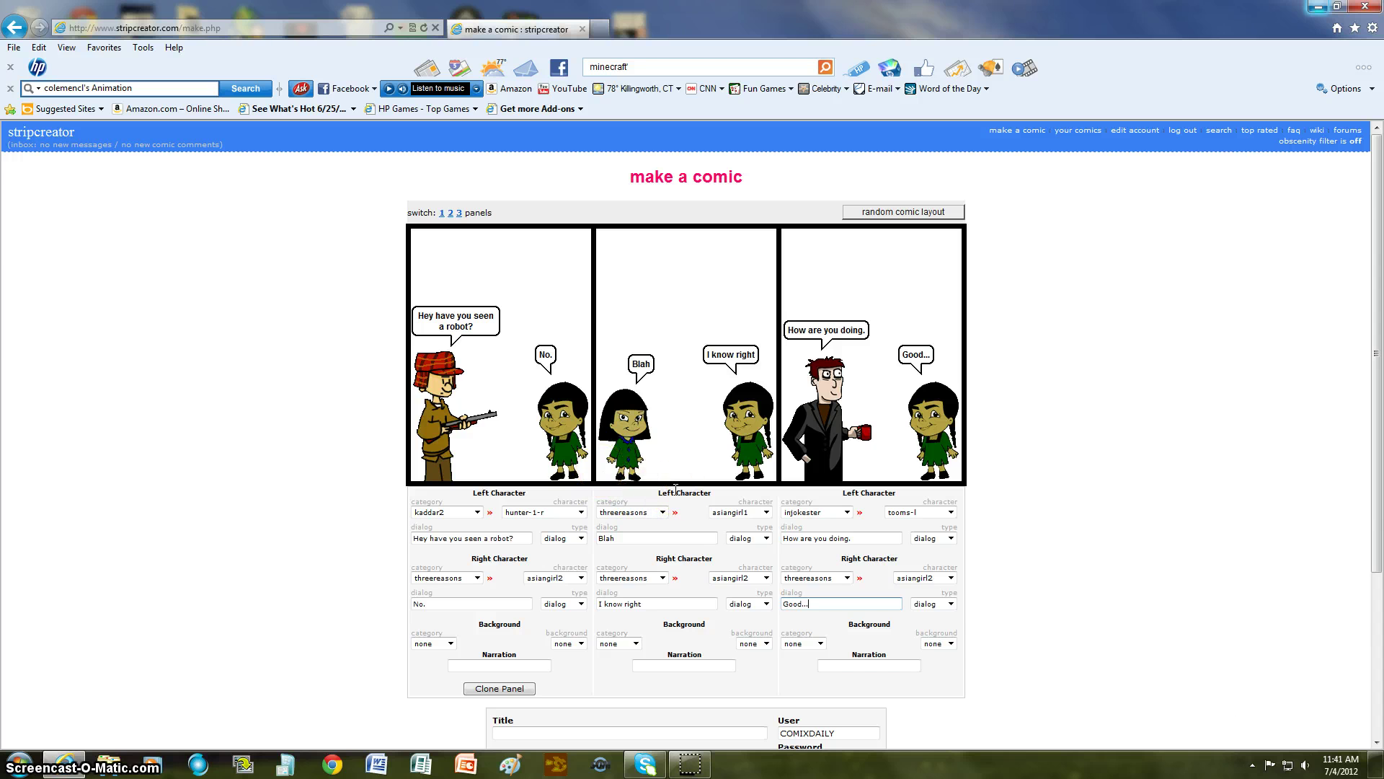
Step: Replace the title with 'WHAT IS HAPPENING' and save the comic
{"action": "scroll", "coordinate": [676, 489], "scroll_direction": "down", "scroll_amount": 3}
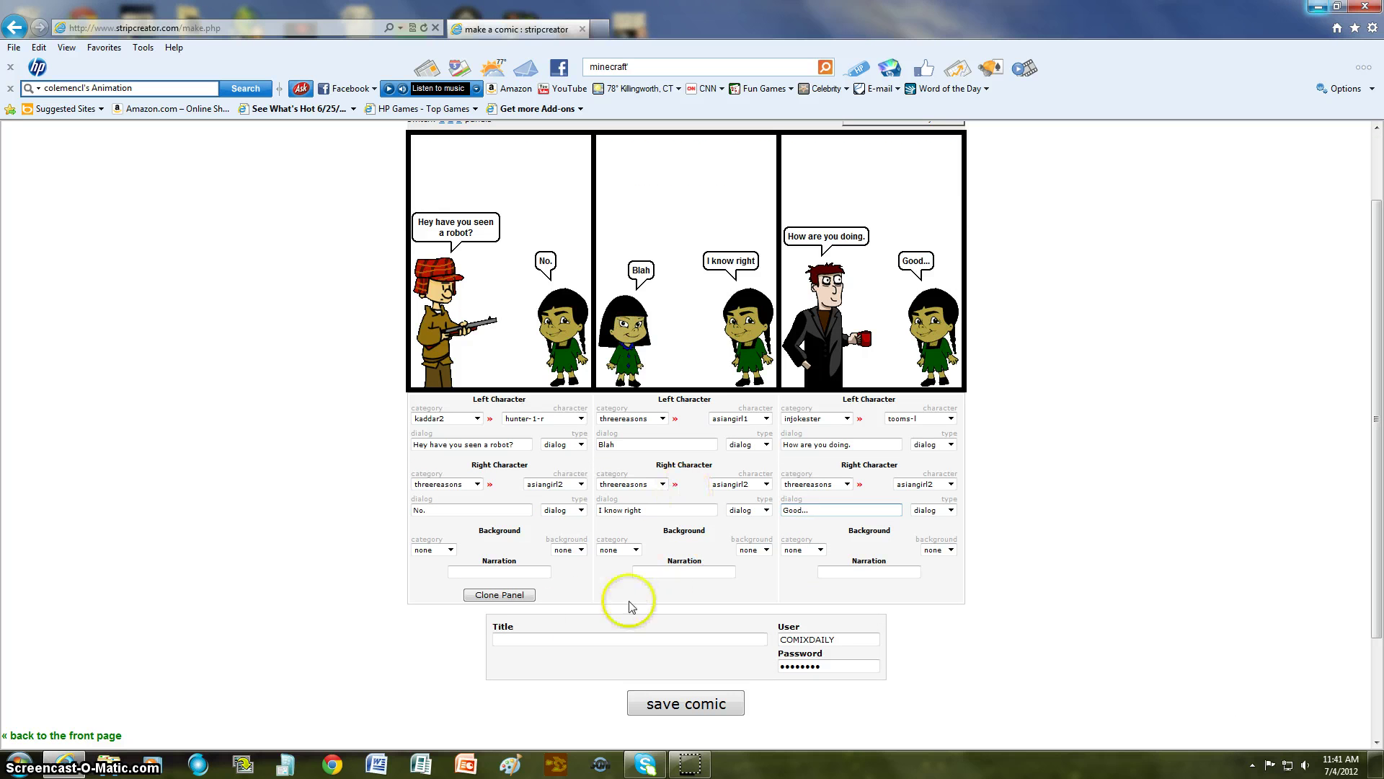
{"action": "left_click", "coordinate": [603, 639]}
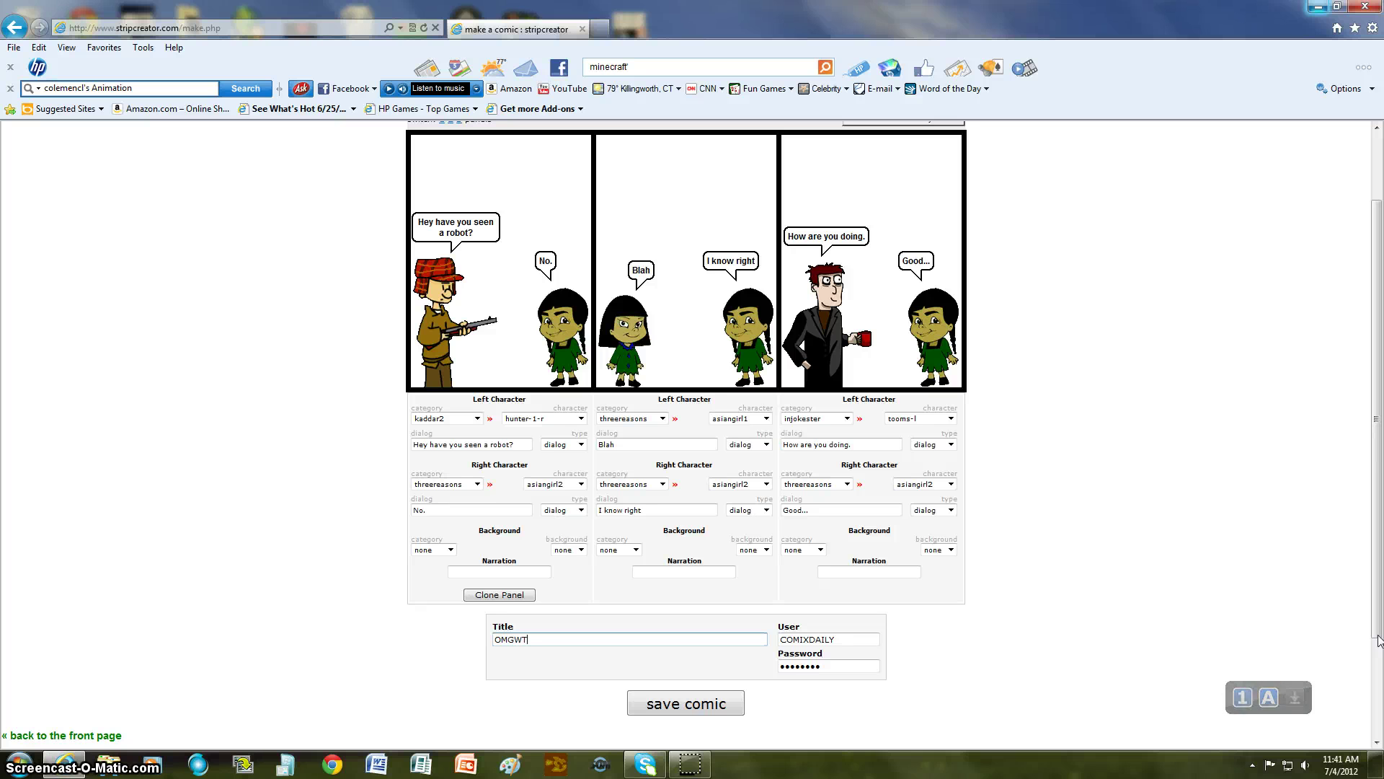
{"action": "key", "text": "BackSpace"}
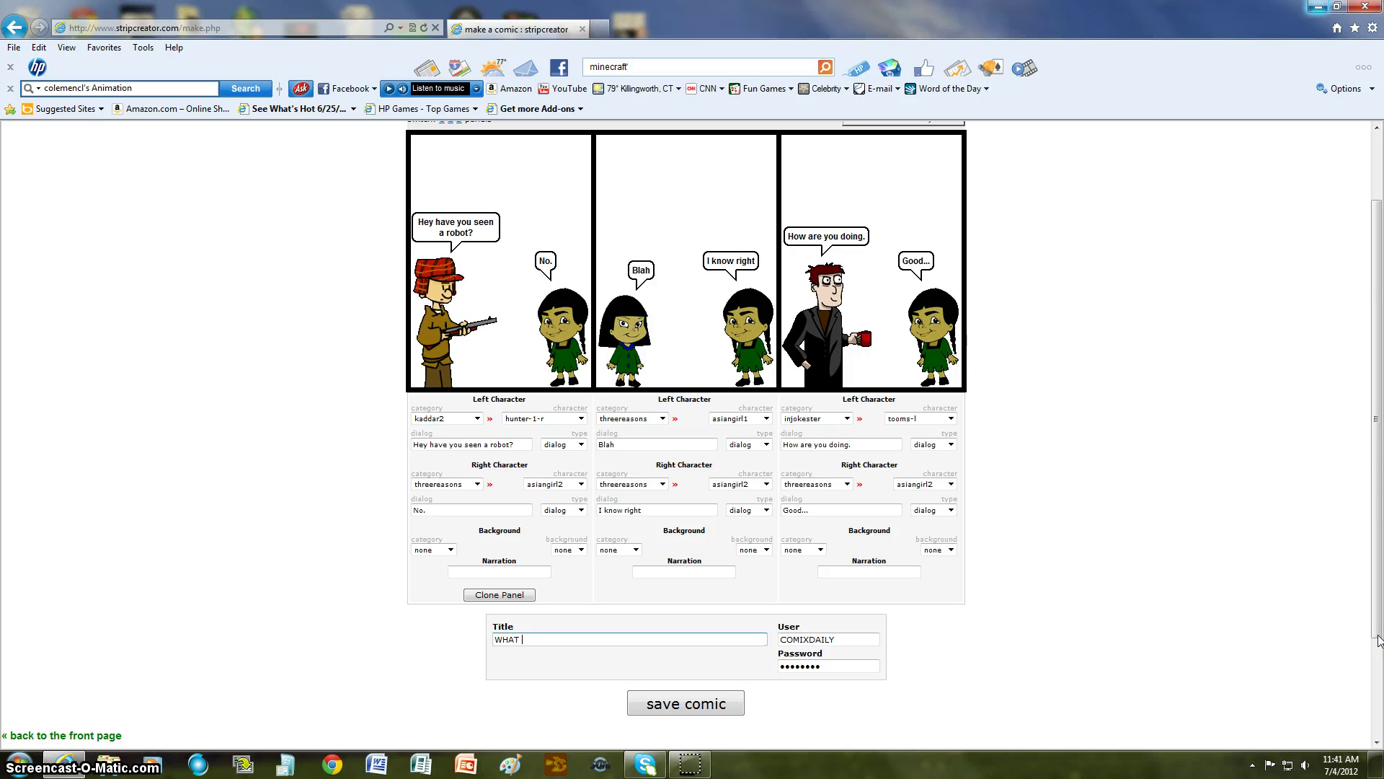
{"action": "type", "text": "WHAT IS HAPPENING"}
{"action": "left_click", "coordinate": [675, 708]}
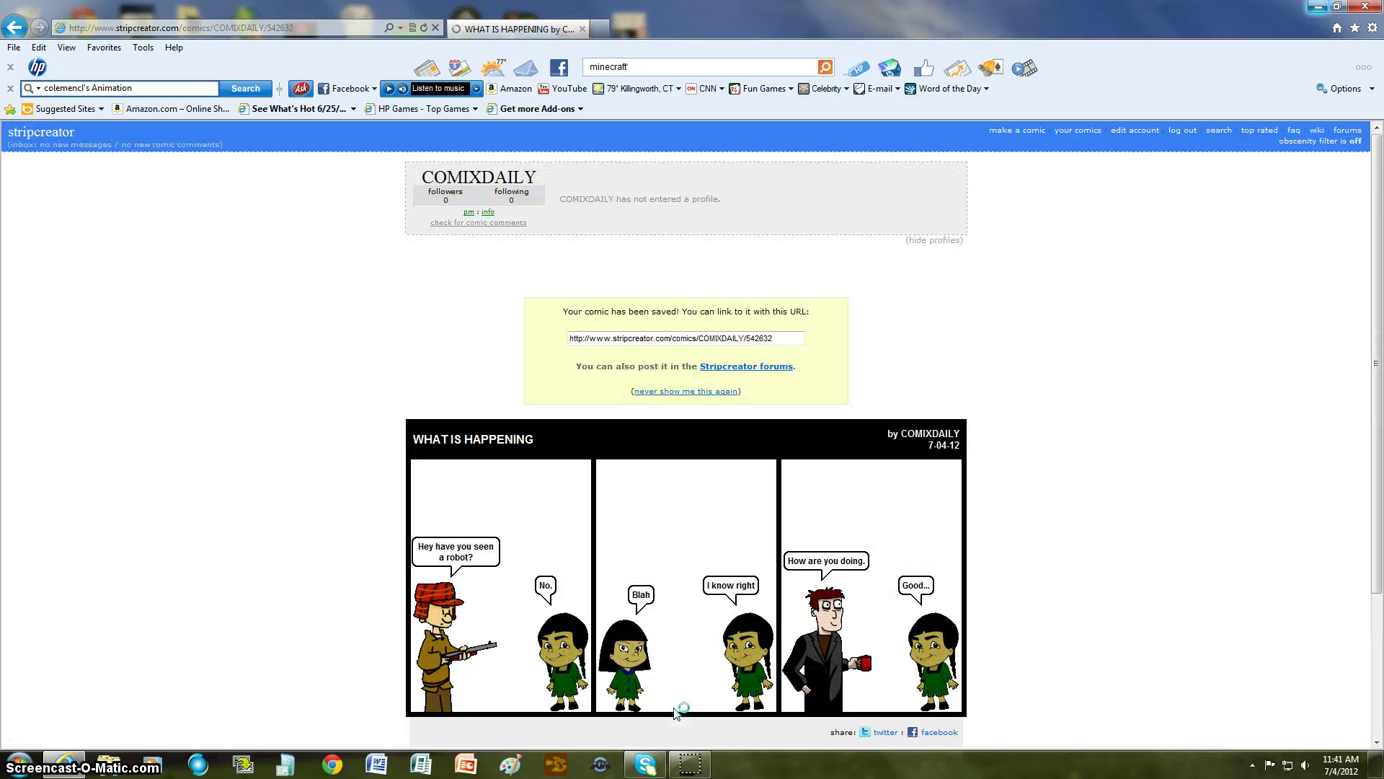
Step: Browse back through Pixel Freakout, OMG, The Teardrop In, and Annoying Bug Police Trouble
{"action": "scroll", "coordinate": [384, 420], "scroll_direction": "down", "scroll_amount": 3}
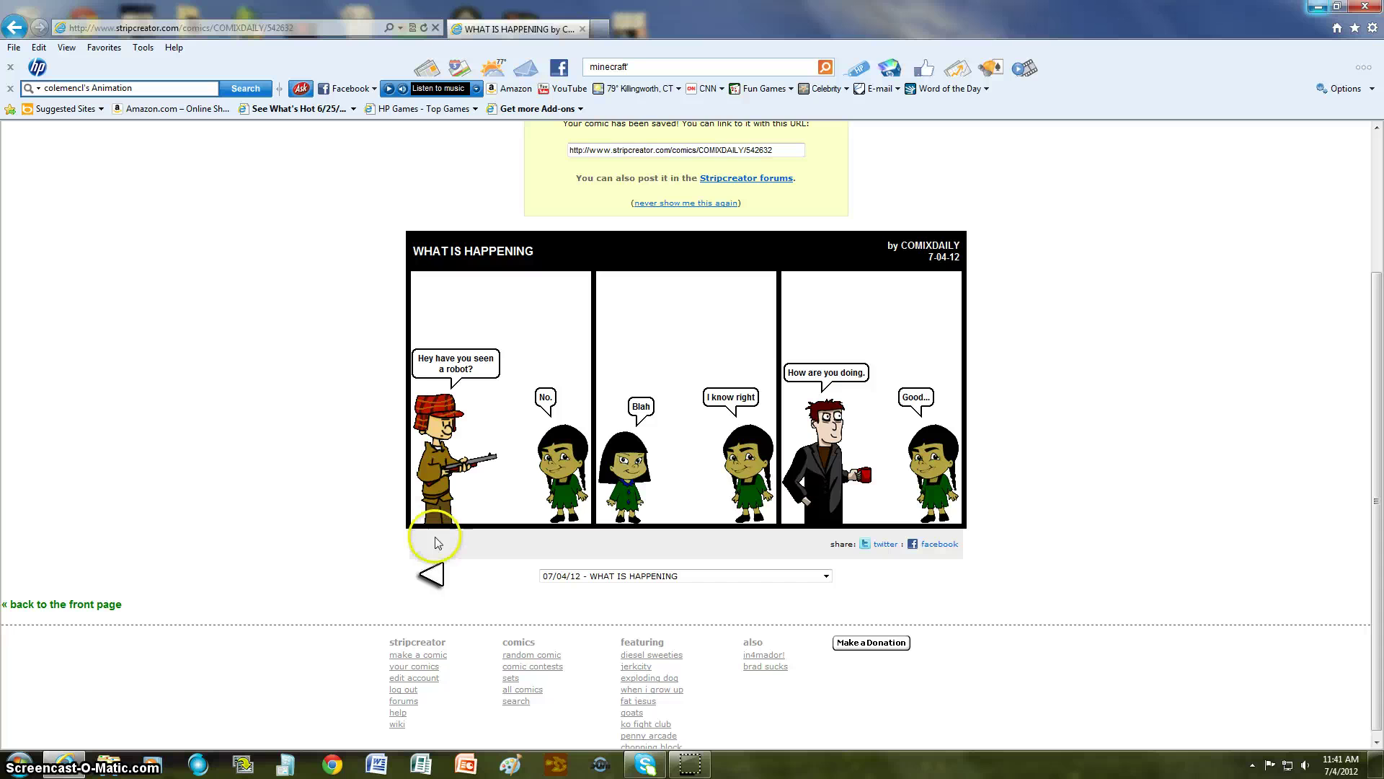
{"action": "left_click", "coordinate": [436, 581]}
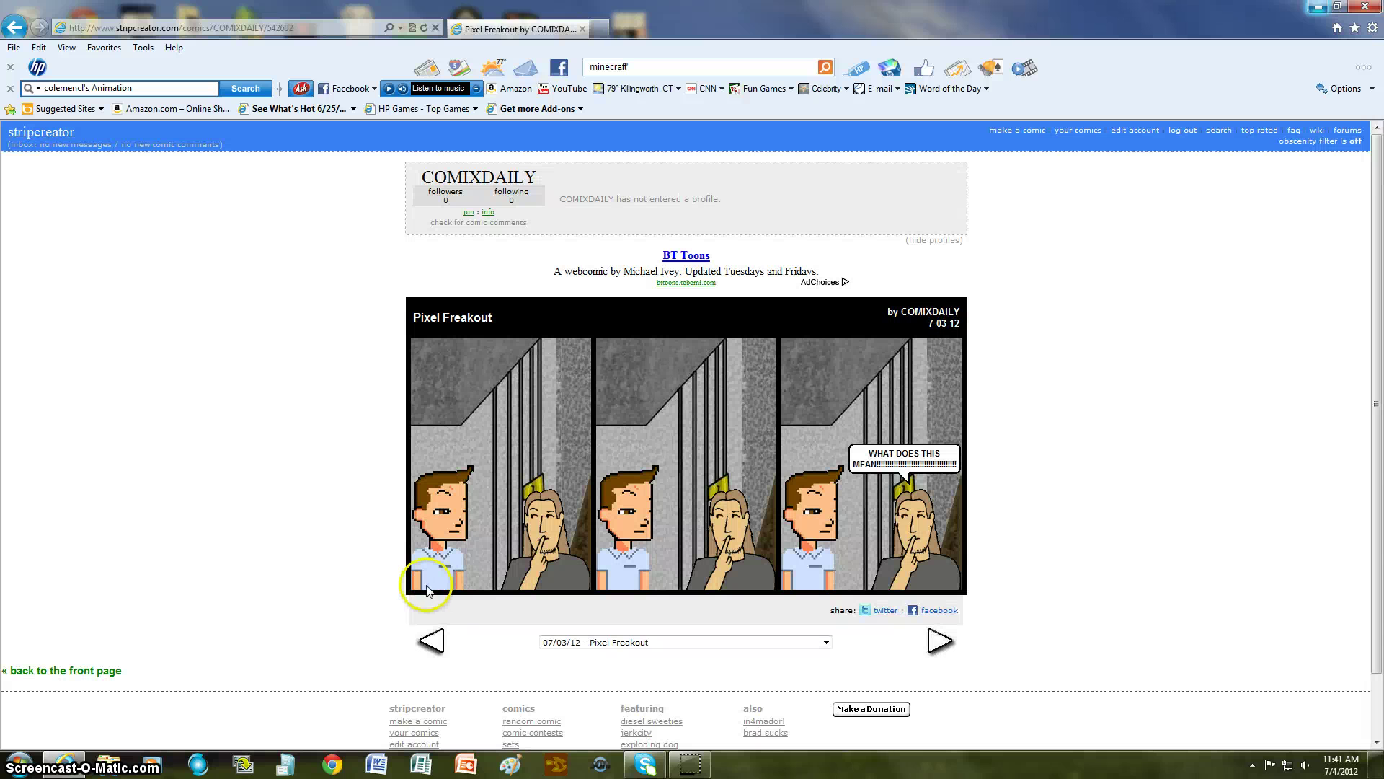
{"action": "scroll", "coordinate": [427, 573], "scroll_direction": "down", "scroll_amount": 1}
{"action": "left_click", "coordinate": [428, 569]}
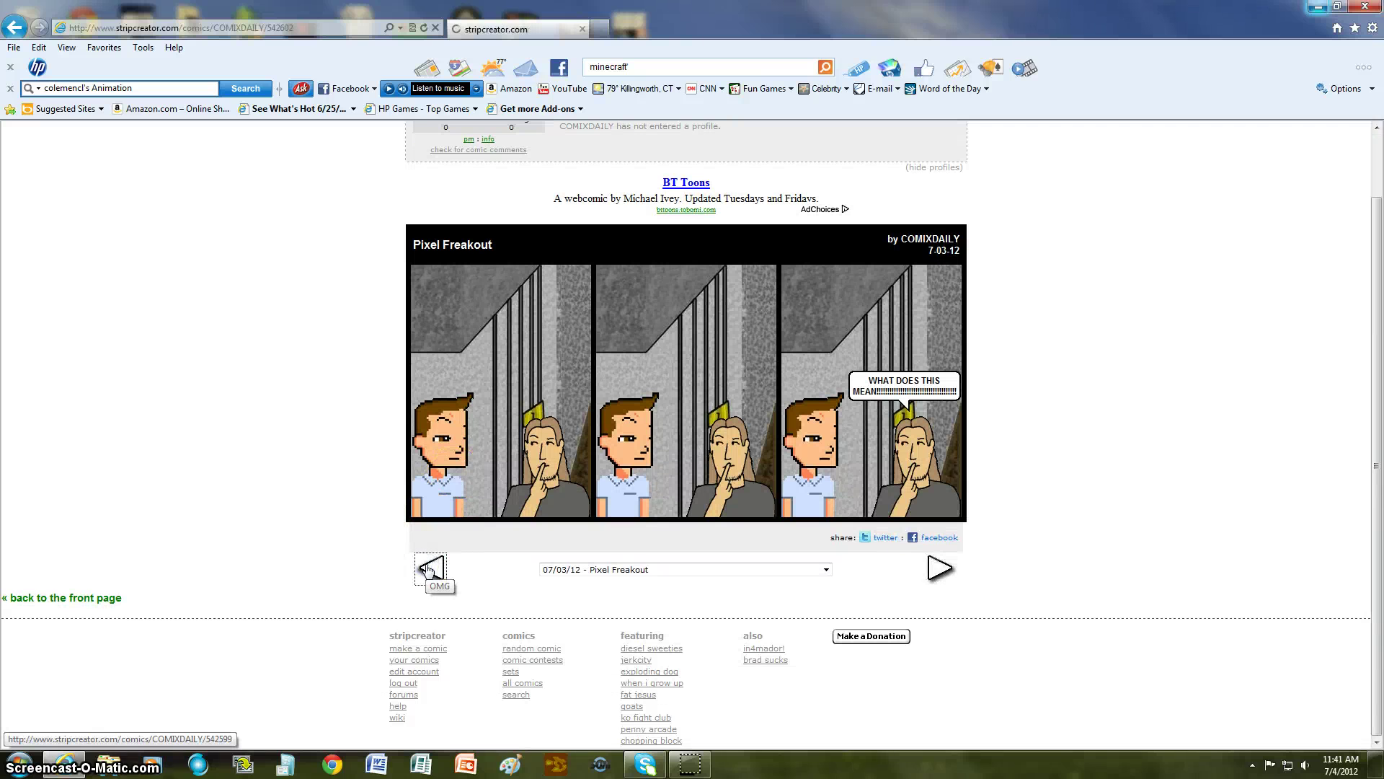
{"action": "left_click", "coordinate": [428, 570]}
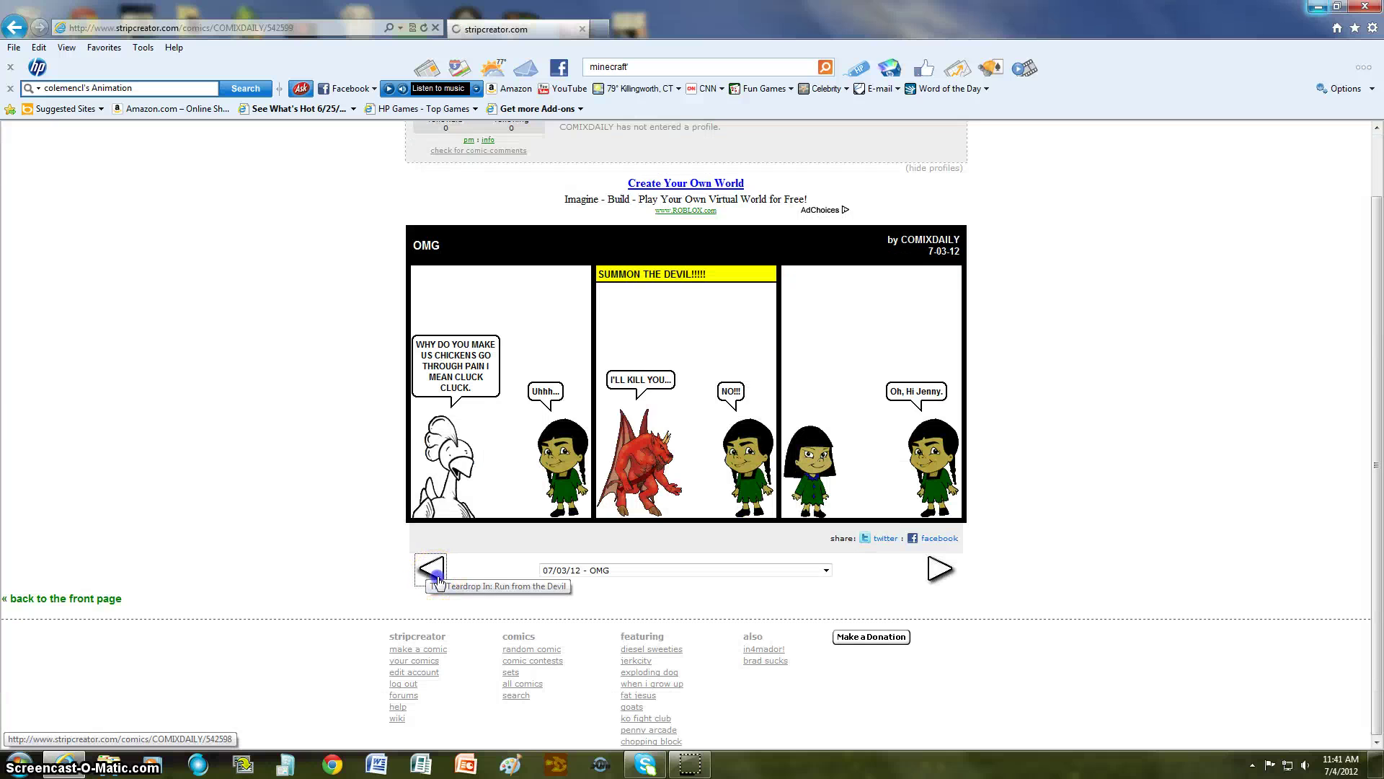
{"action": "scroll", "coordinate": [436, 577], "scroll_direction": "down", "scroll_amount": 1}
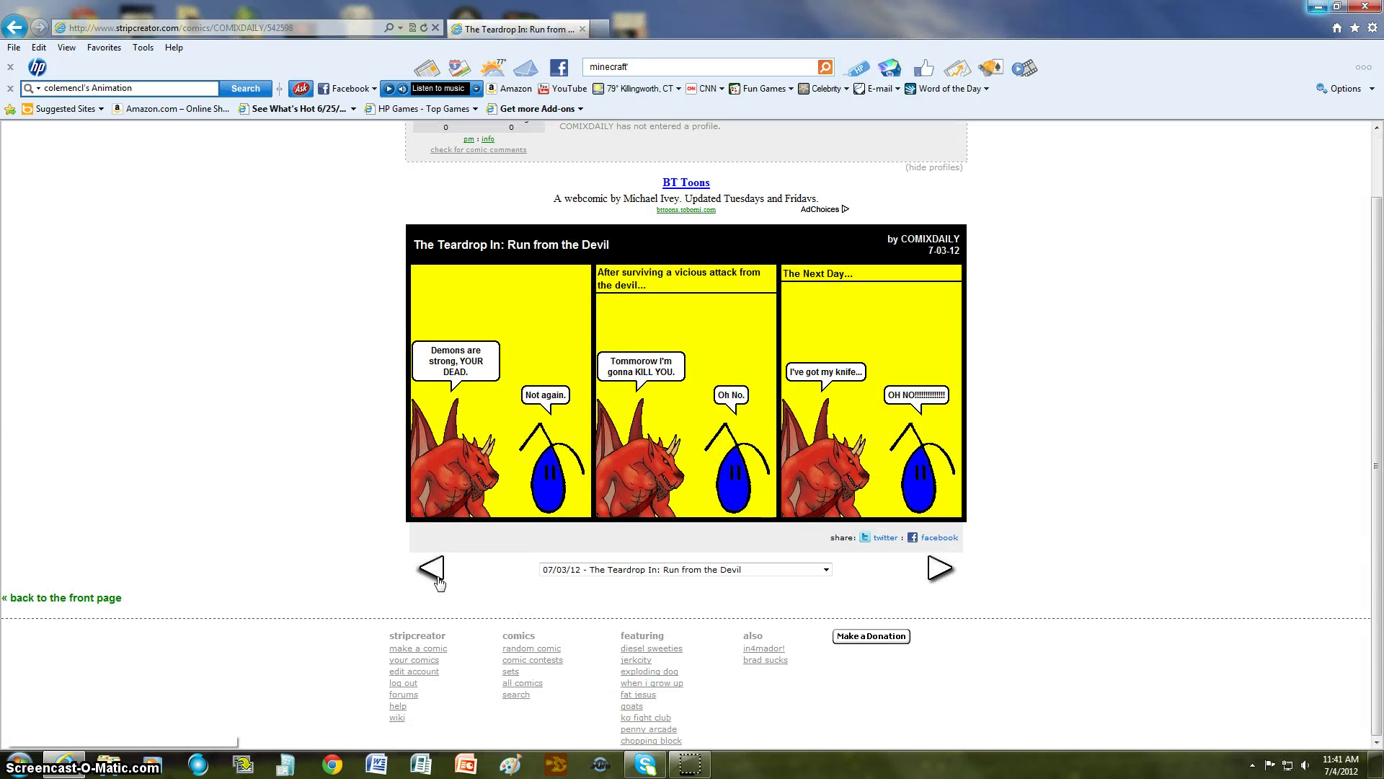
{"action": "left_click", "coordinate": [438, 577]}
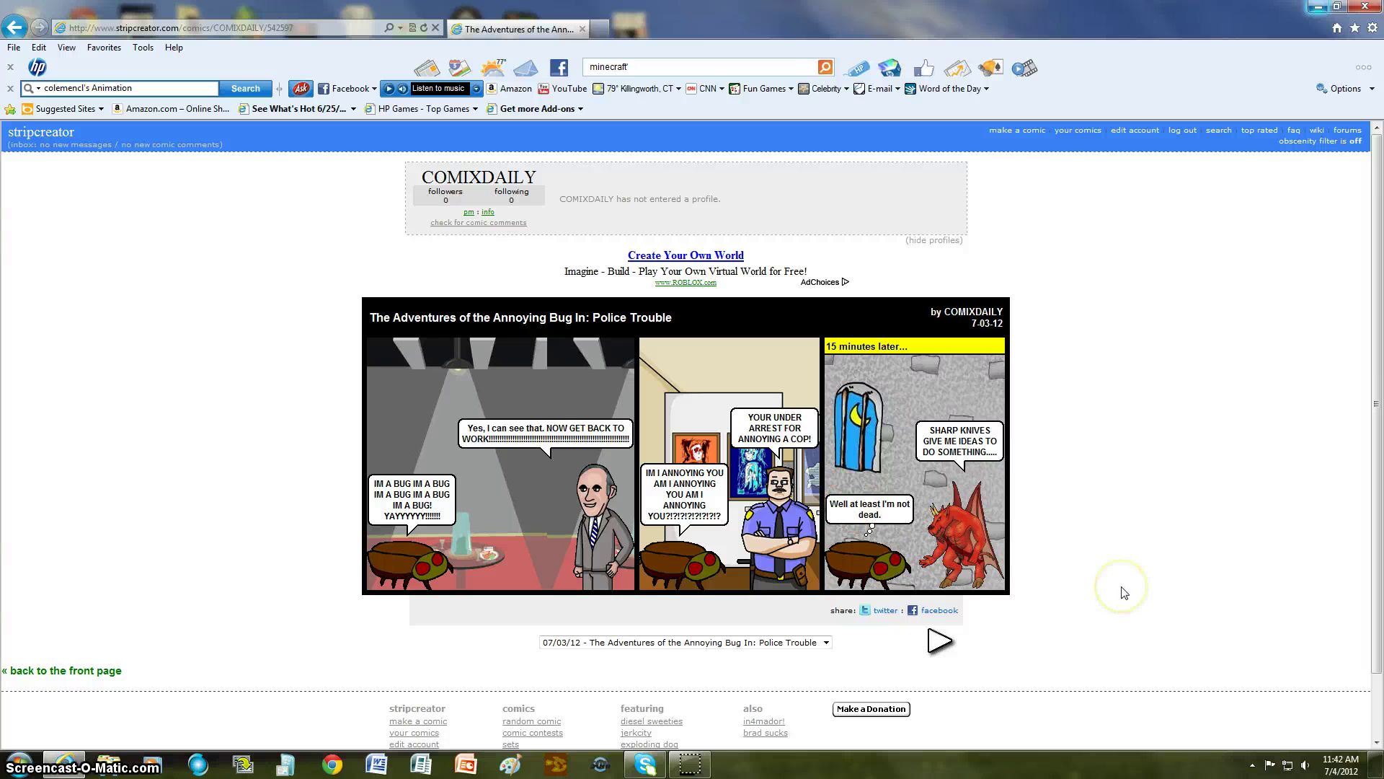
Step: Page forward again to the saved WHAT IS HAPPENING comic, then reveal the desktop
{"action": "left_click", "coordinate": [941, 641]}
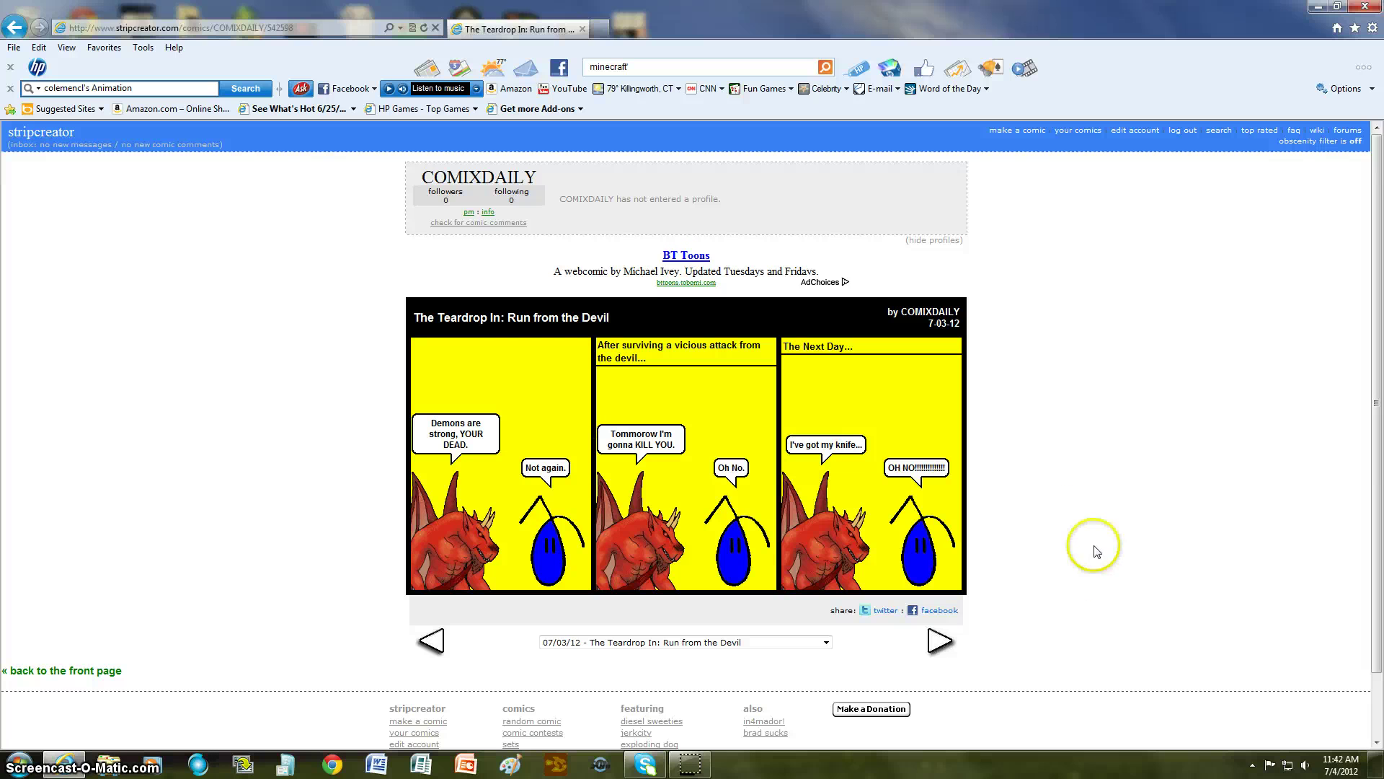
{"action": "left_click", "coordinate": [940, 640]}
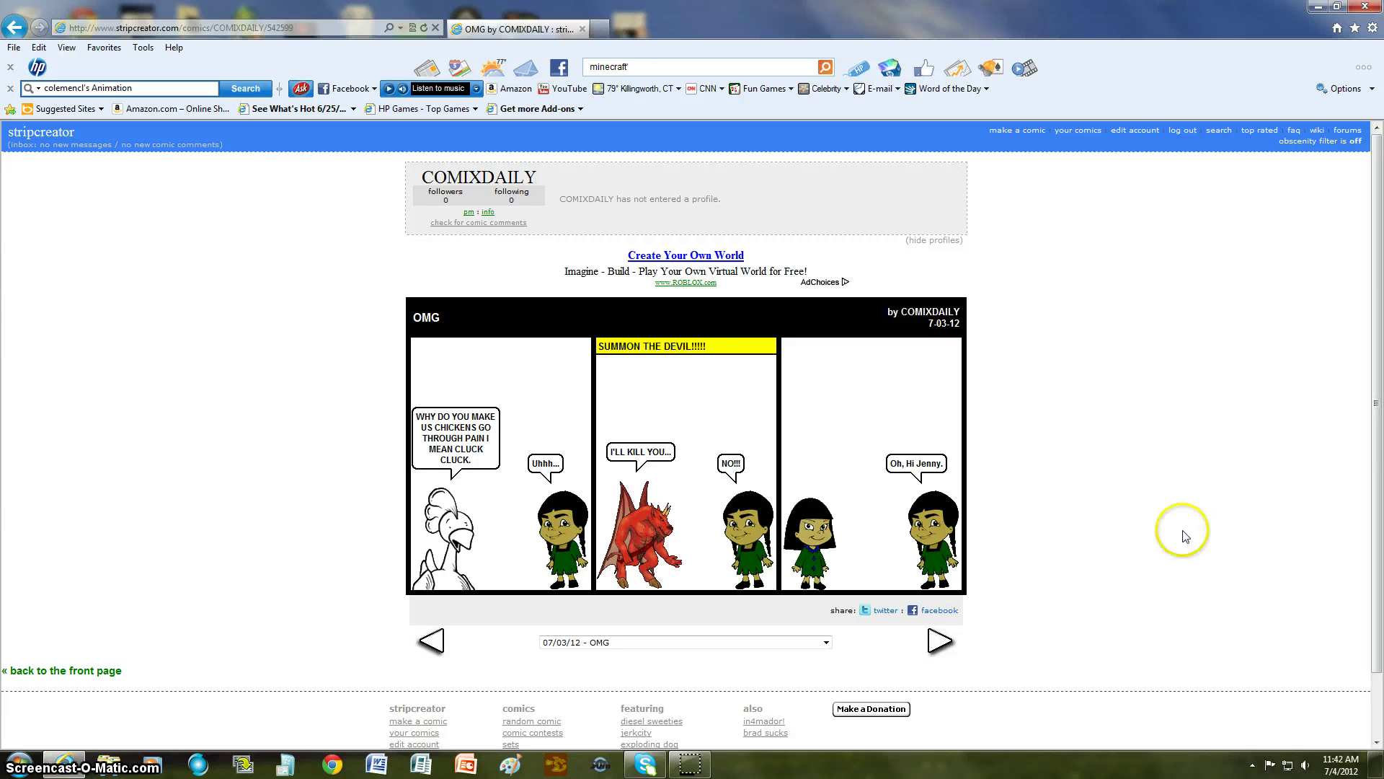
{"action": "left_click", "coordinate": [938, 652]}
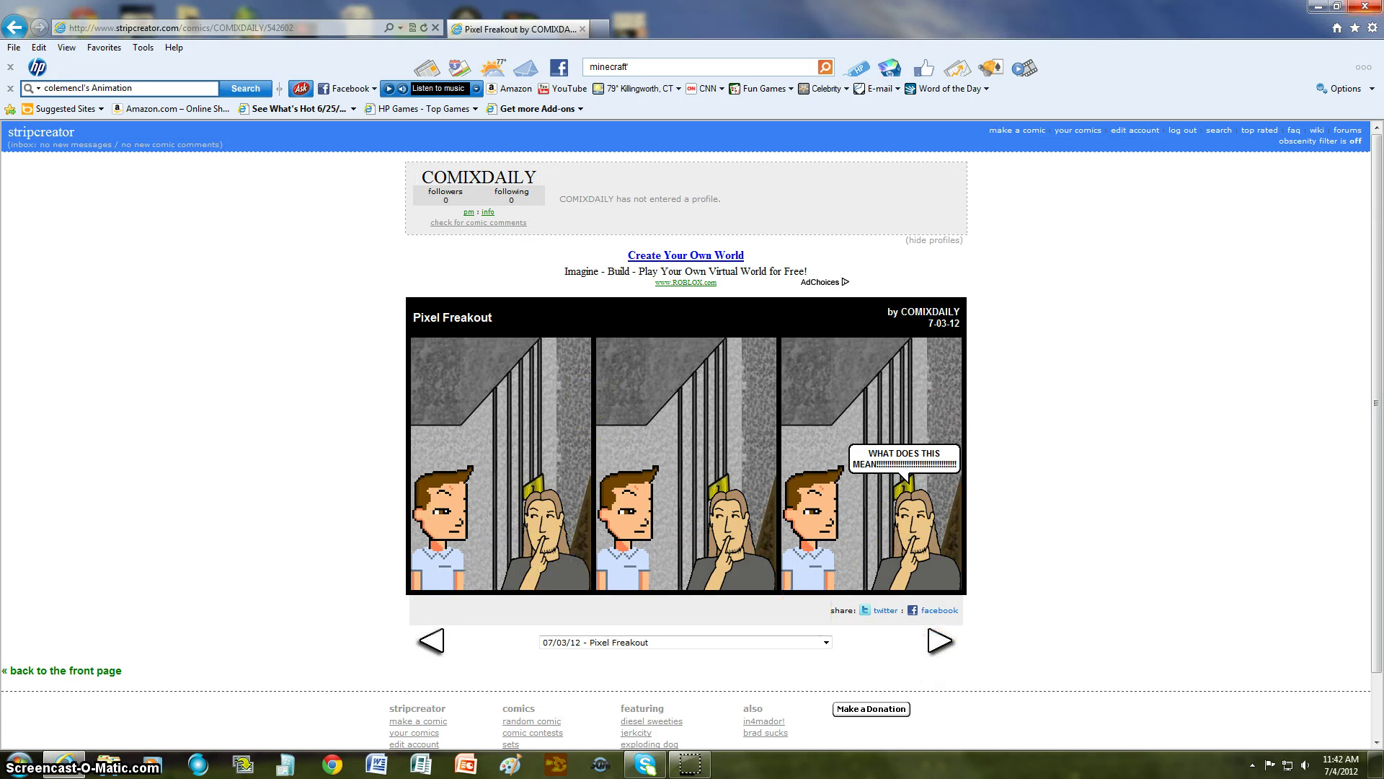
{"action": "left_click", "coordinate": [932, 647]}
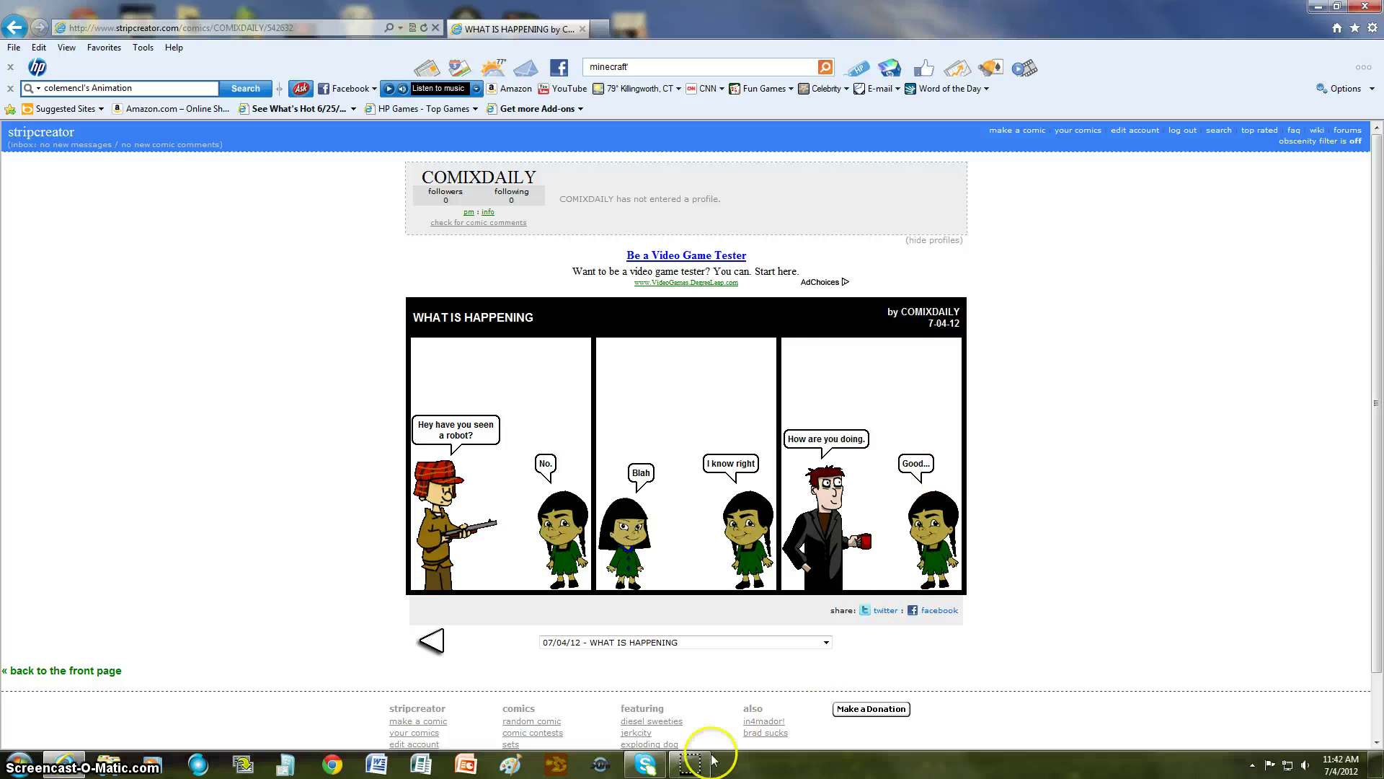
{"action": "mouse_move", "coordinate": [692, 761]}
{"action": "mouse_move", "coordinate": [712, 729]}
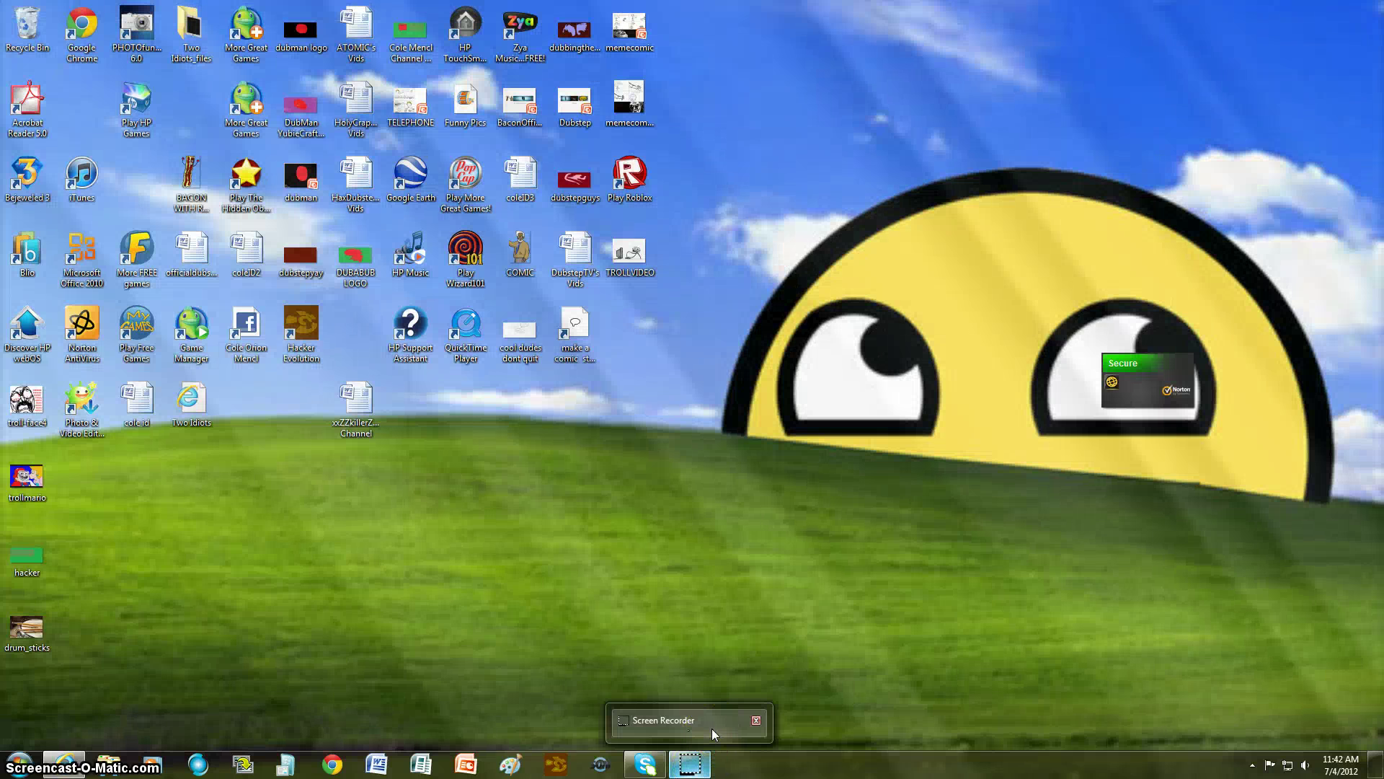